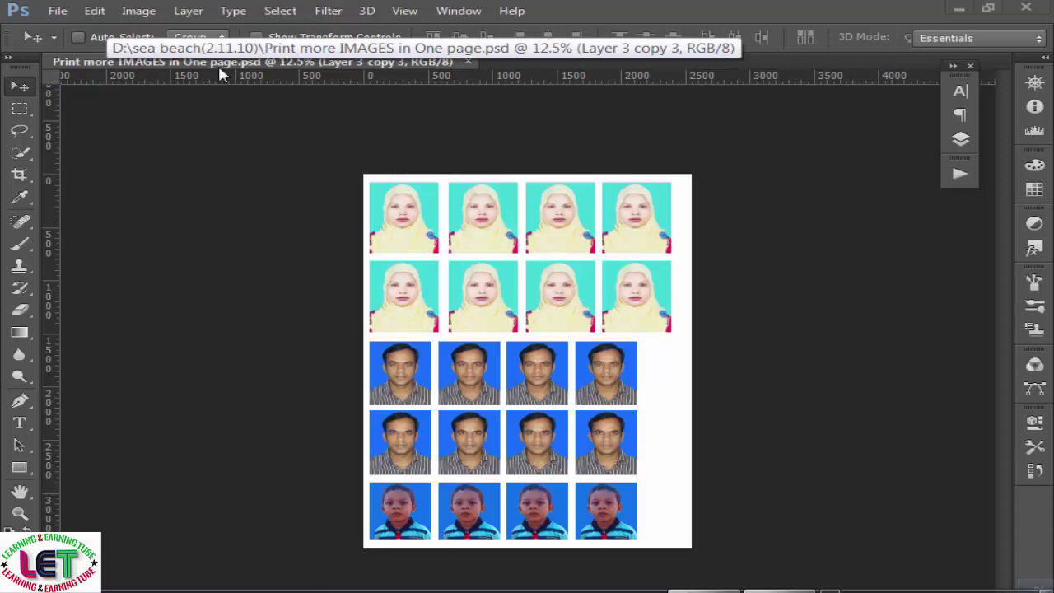
Start a new document and name it "Print more Stamp & passport size mages in One page"
{"action": "left_click", "coordinate": [57, 12]}
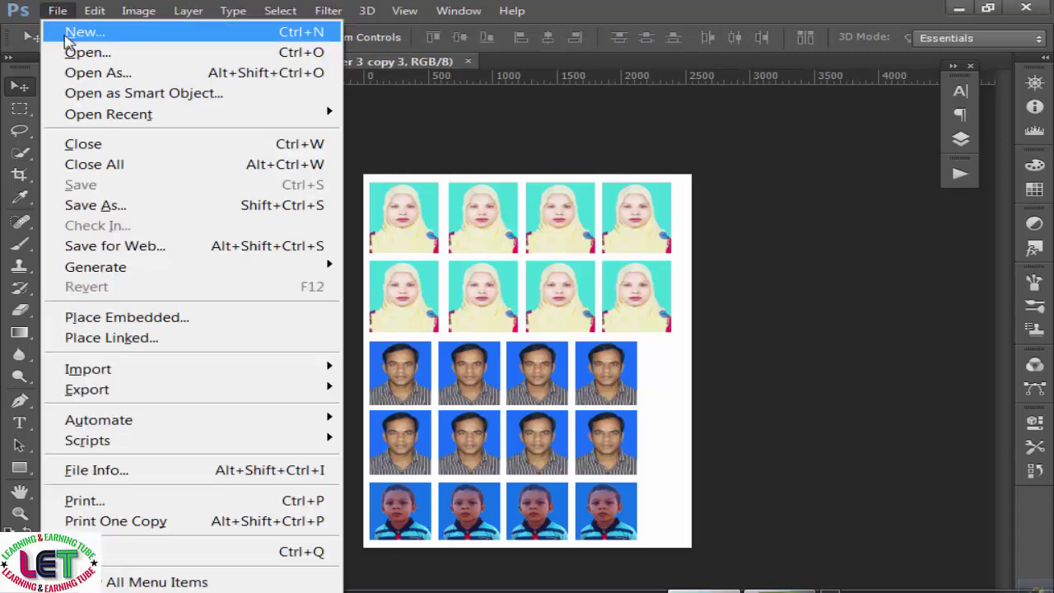
{"action": "left_click", "coordinate": [67, 30]}
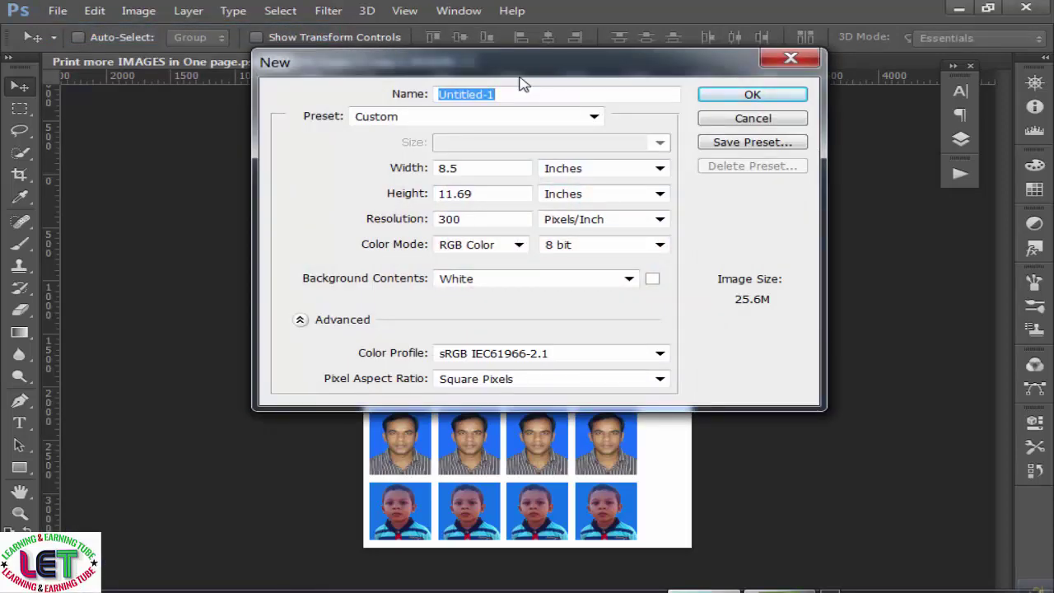
{"action": "type", "text": "Print"}
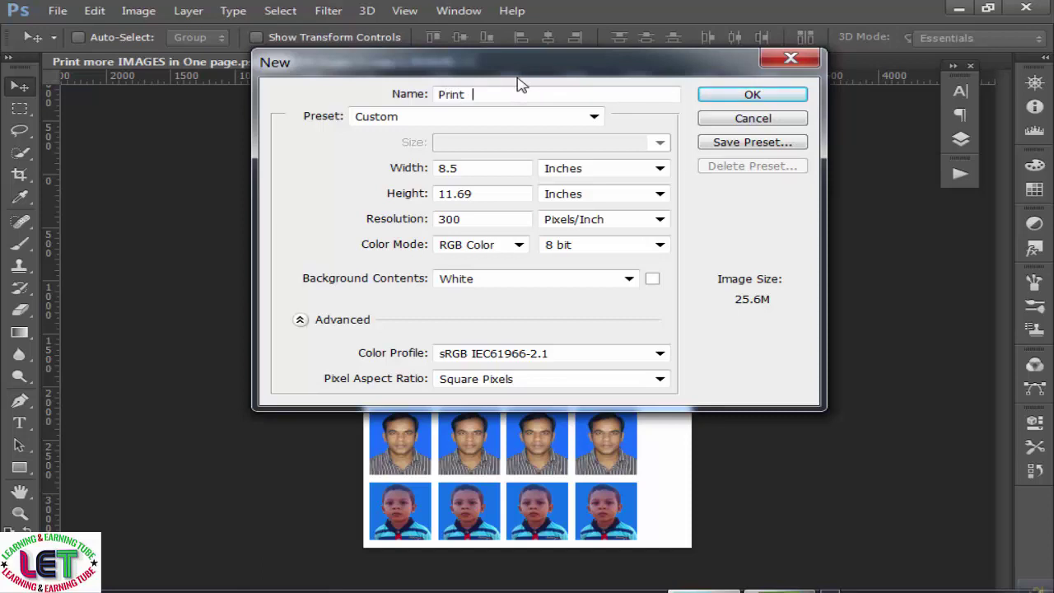
{"action": "type", "text": "  more"}
{"action": "type", "text": " Stam"}
{"action": "type", "text": "p aa"}
{"action": "type", "text": "ss"}
{"action": "type", "text": "port s"}
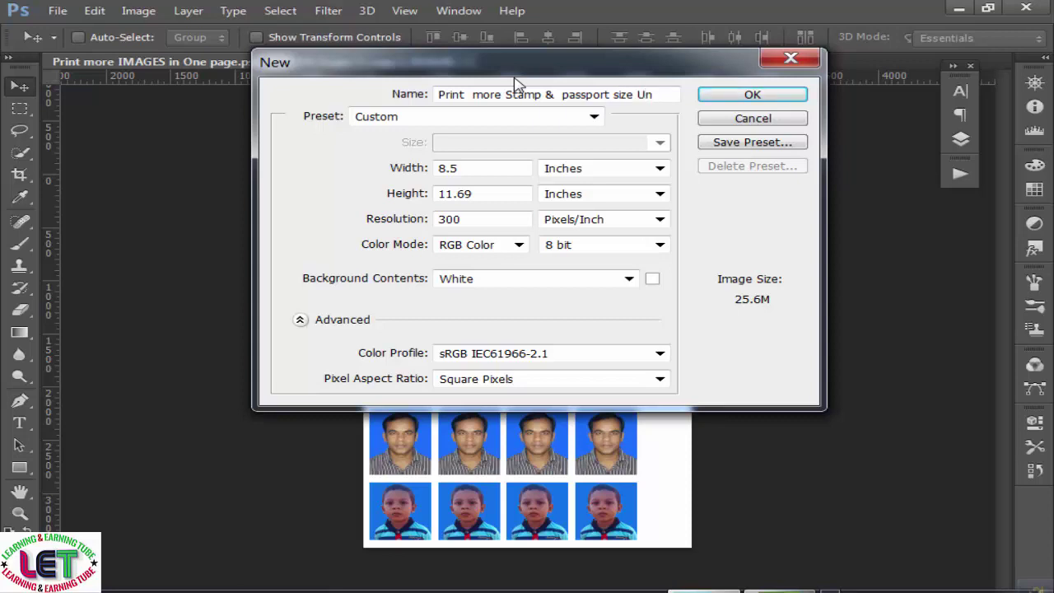
{"action": "type", "text": "ize mages "}
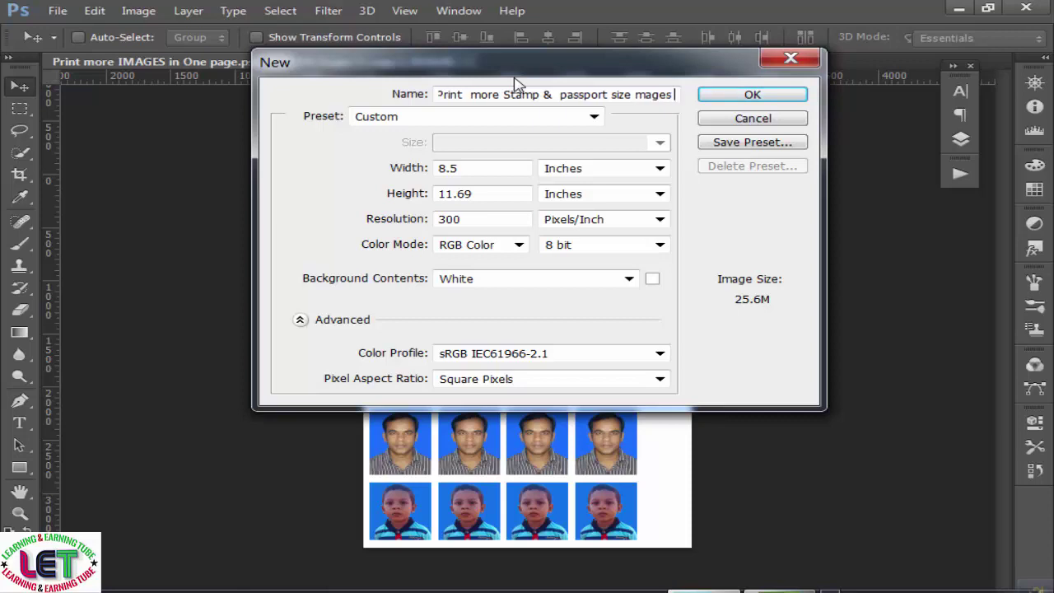
{"action": "type", "text": "in "}
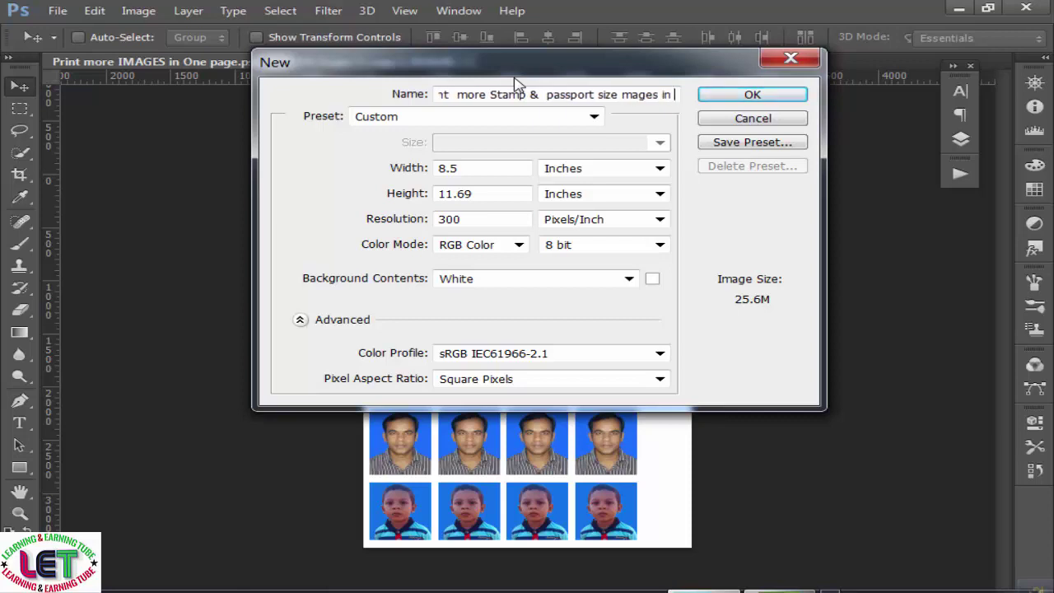
{"action": "type", "text": "One  pag"}
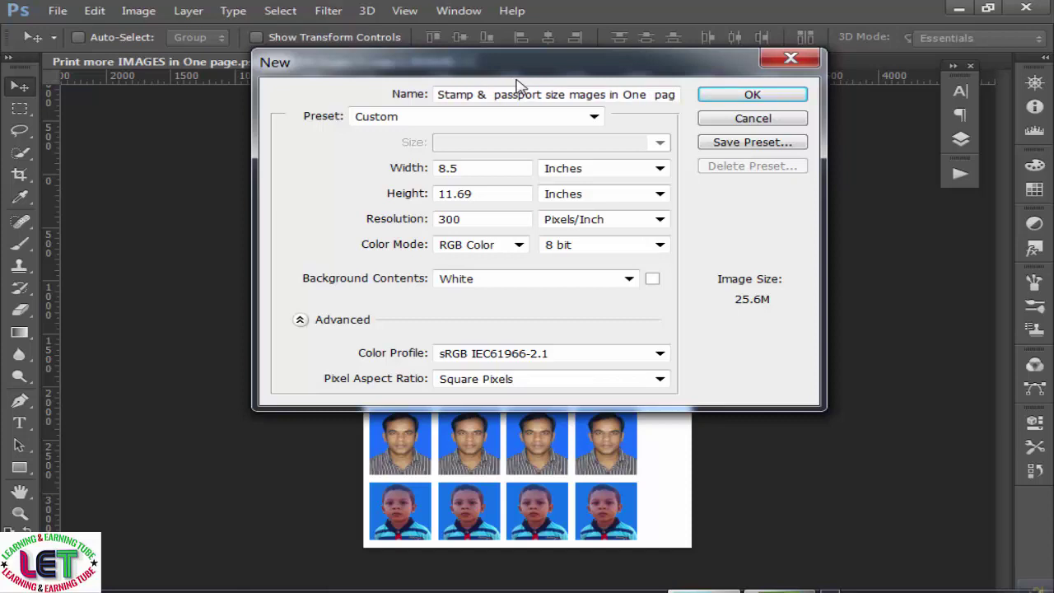
{"action": "type", "text": "e"}
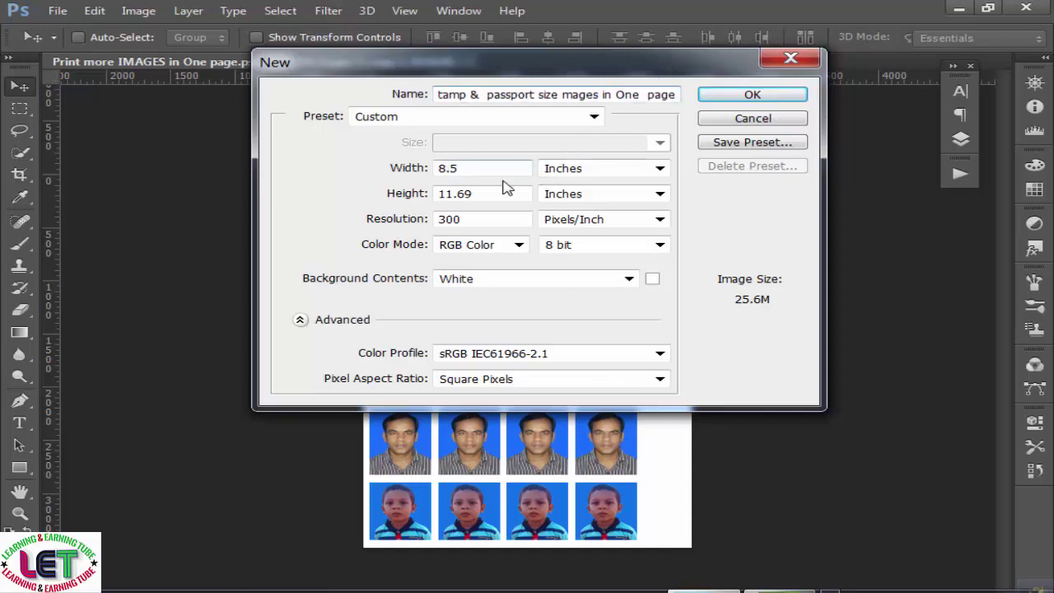
Create the new document with the Default Photoshop Size preset
{"action": "left_click", "coordinate": [594, 118]}
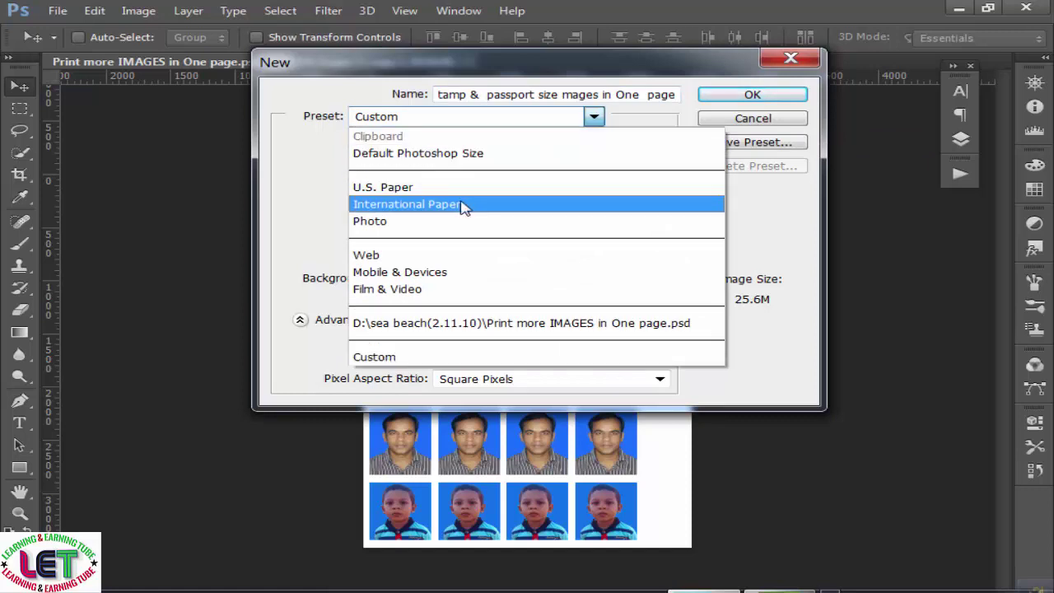
{"action": "left_click", "coordinate": [461, 154]}
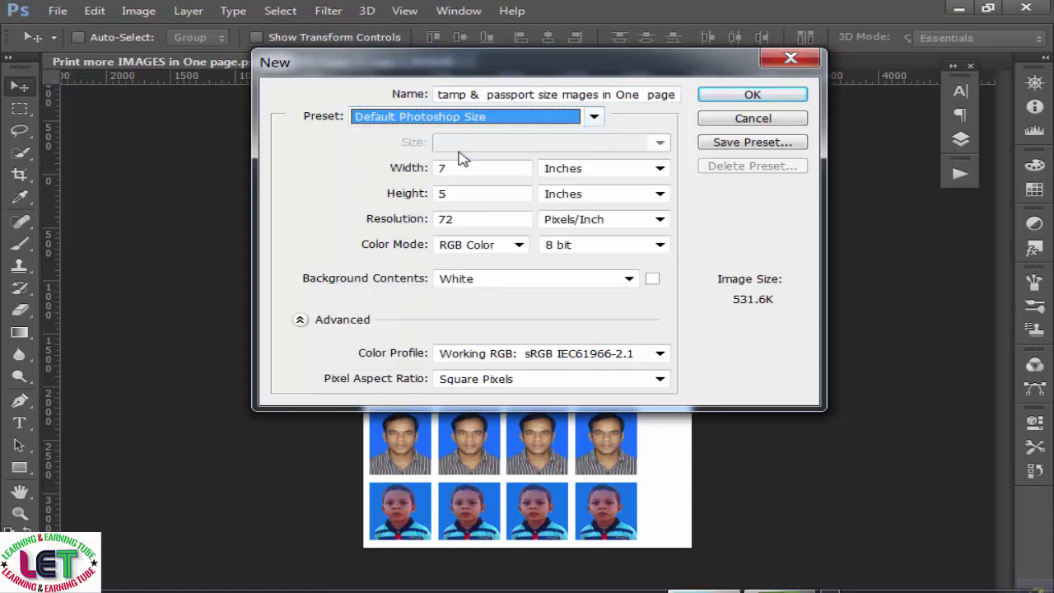
{"action": "left_click", "coordinate": [753, 96]}
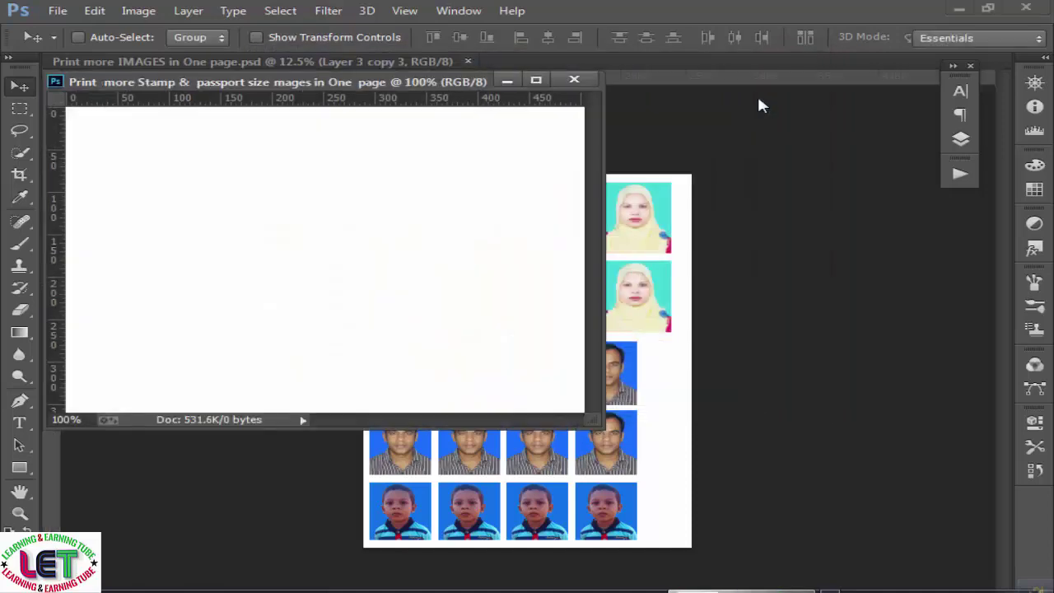
Enlarge and shift the blank document's floating window, and close that document
{"action": "left_click_drag", "start_coordinate": [590, 422], "coordinate": [838, 588]}
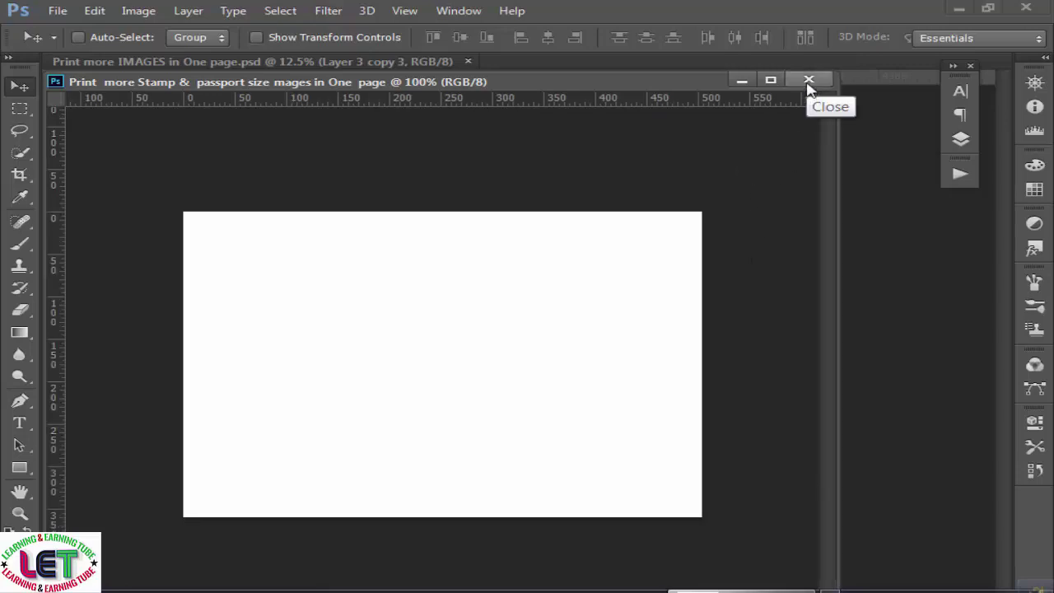
{"action": "left_click_drag", "start_coordinate": [605, 87], "coordinate": [642, 87]}
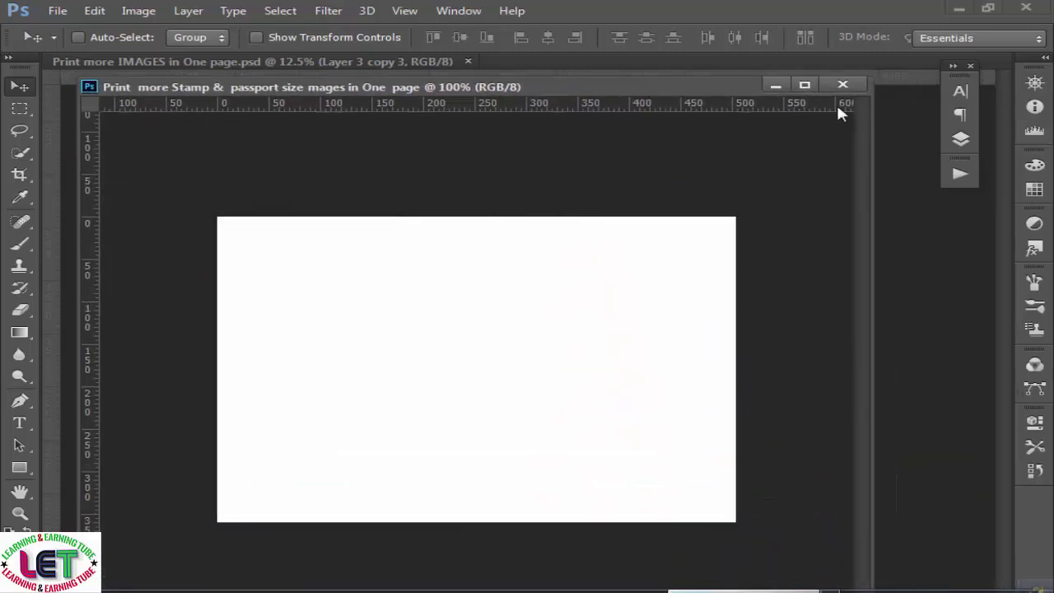
{"action": "left_click", "coordinate": [841, 87]}
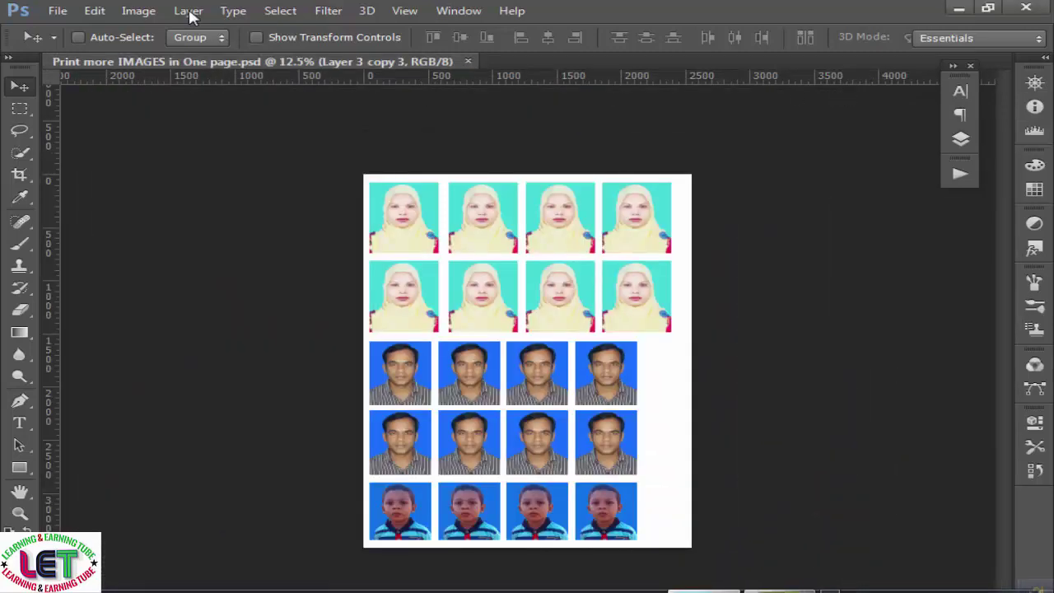
Start another new document and name it "PRint more passport & stamp size Immages in one page"
{"action": "left_click", "coordinate": [57, 10]}
{"action": "left_click", "coordinate": [83, 32]}
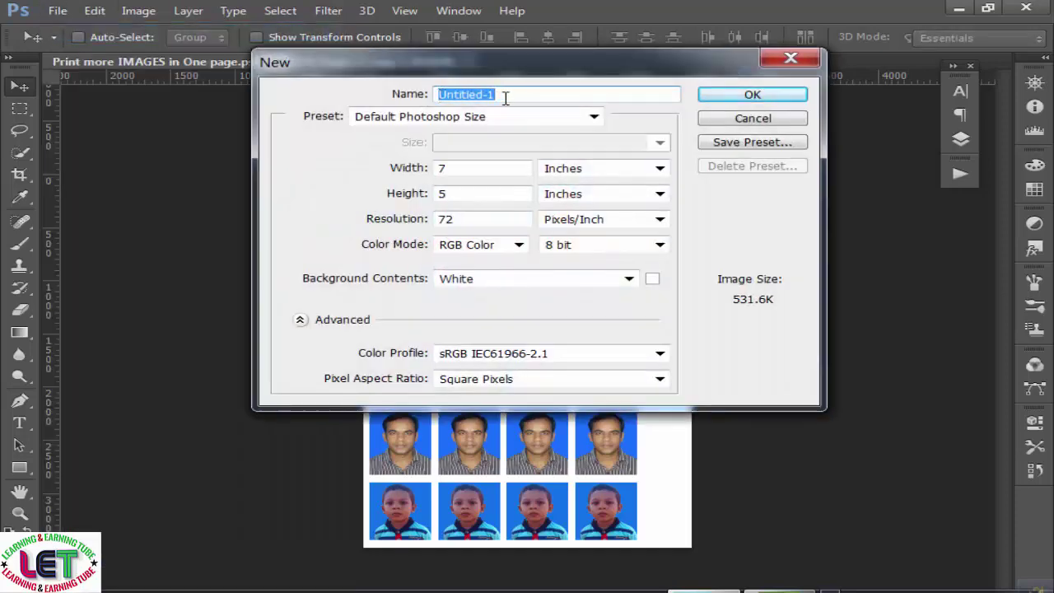
{"action": "type", "text": "p"}
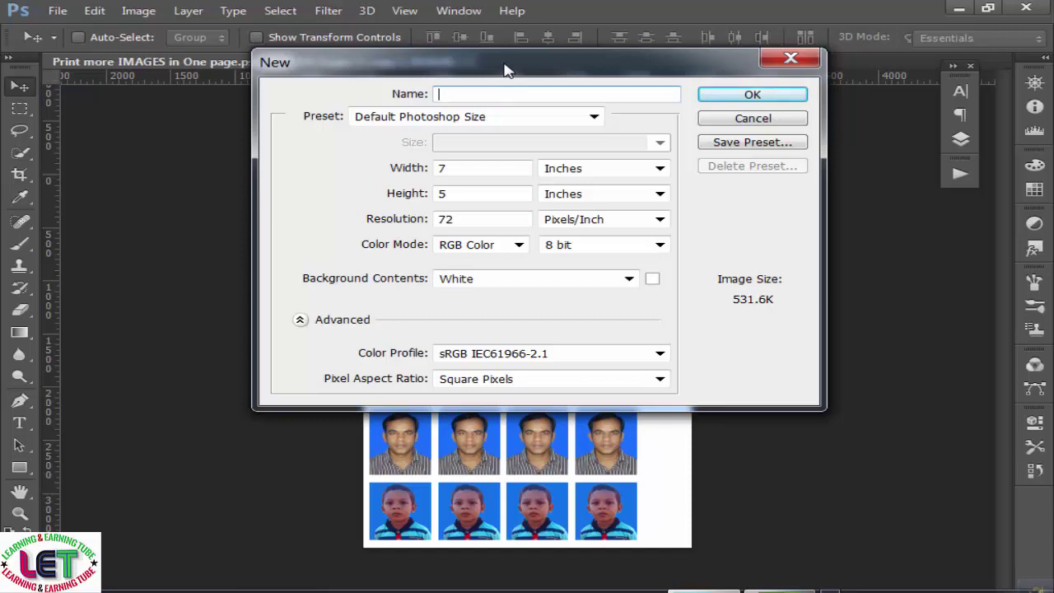
{"action": "type", "text": "PRint more passport  &  stamp"}
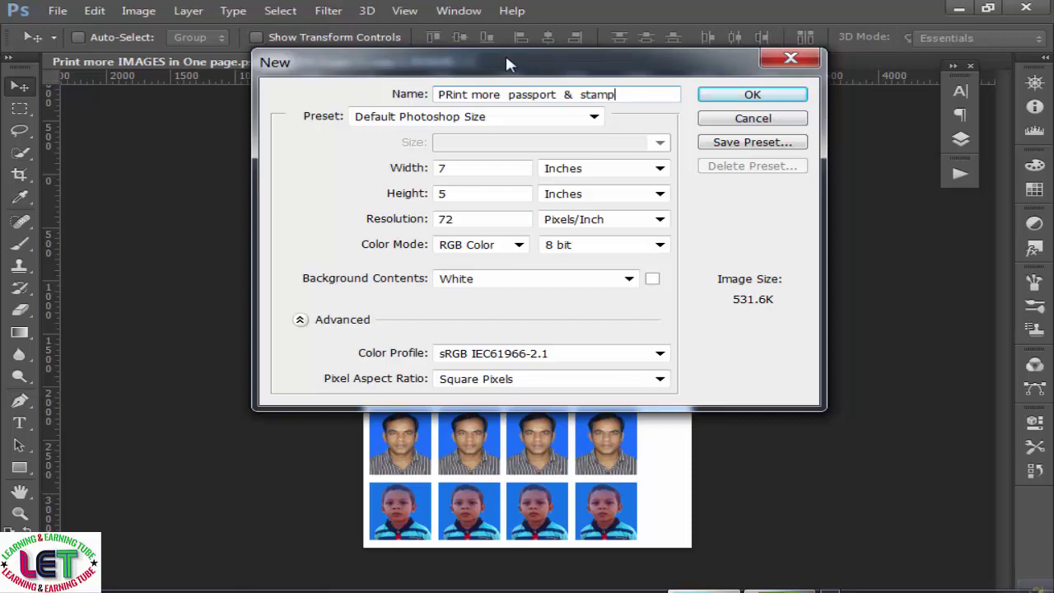
{"action": "type", "text": " si"}
{"action": "type", "text": "ze Immages"}
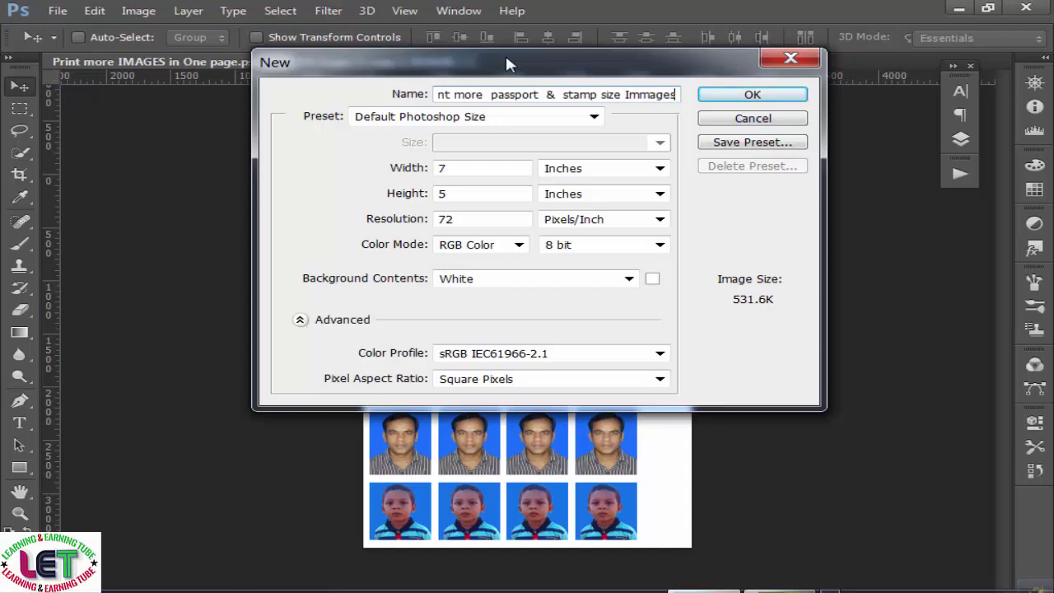
{"action": "type", "text": " in o"}
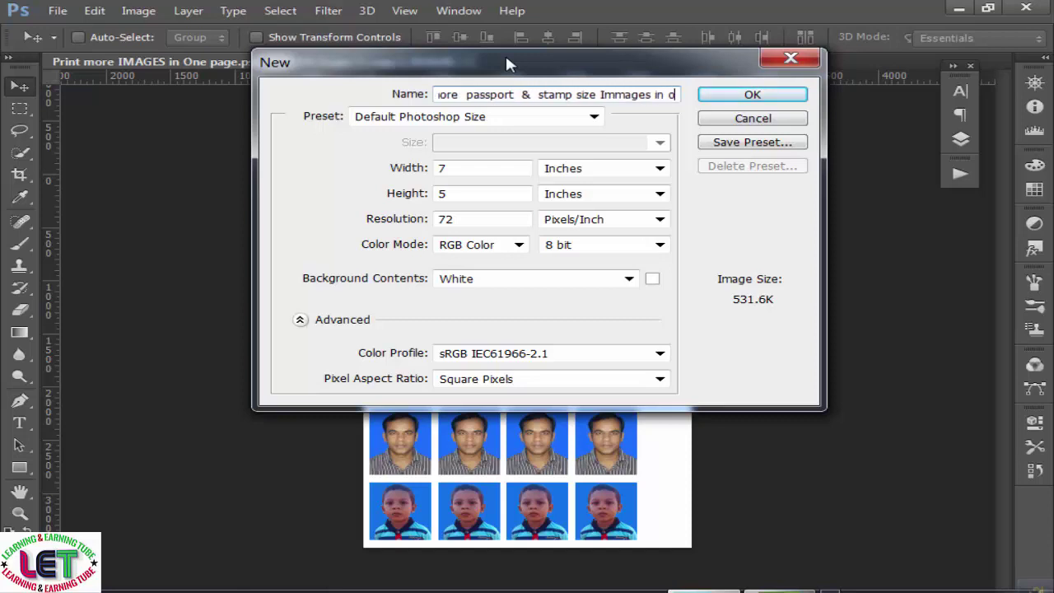
{"action": "type", "text": "ne p"}
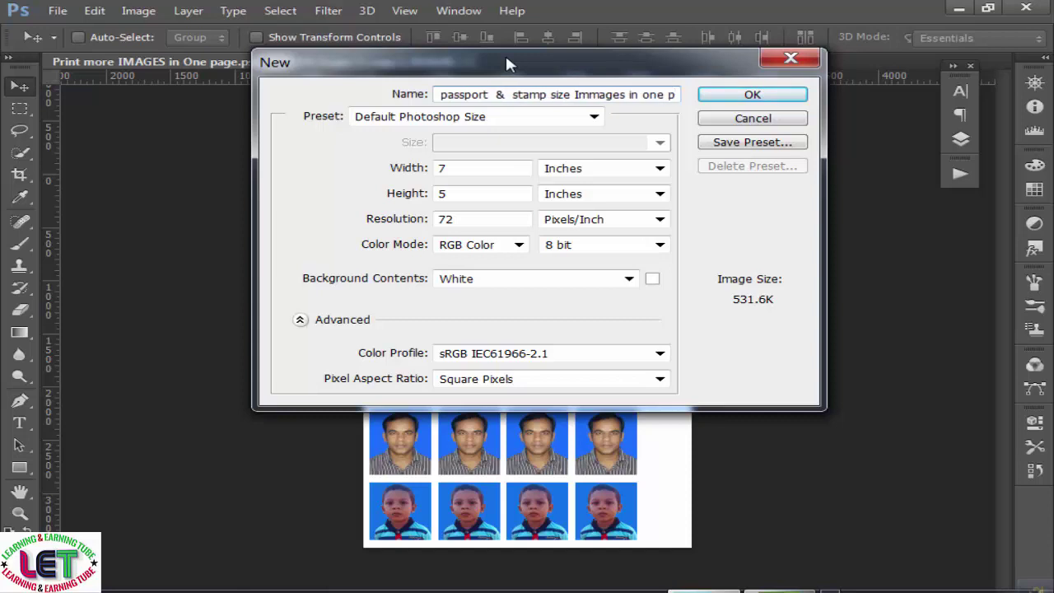
{"action": "type", "text": "age"}
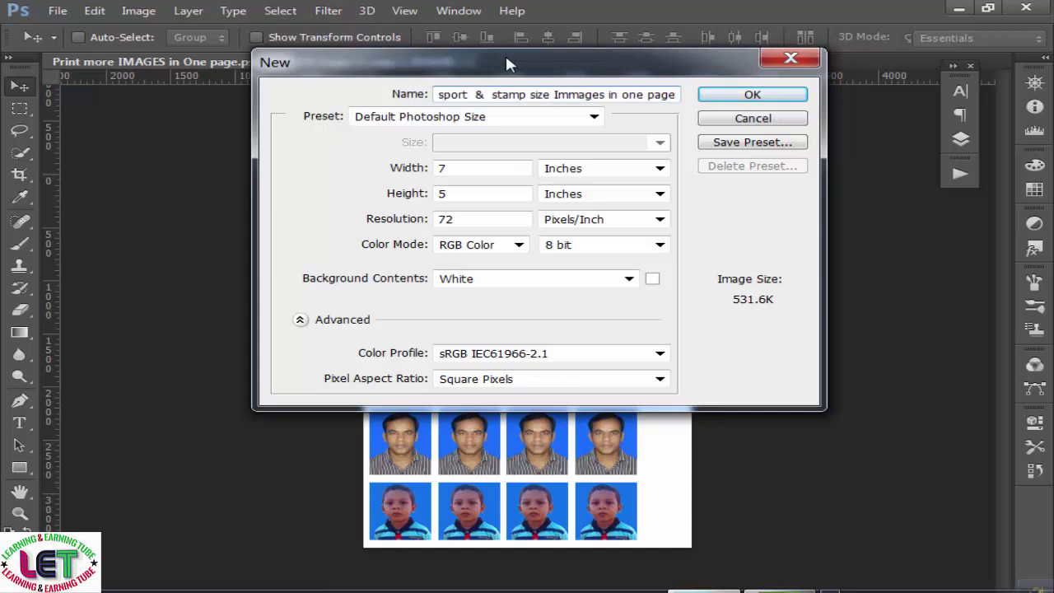
Create the document with the U.S. Paper preset at Letter size, and dock its window beside the existing document
{"action": "left_click", "coordinate": [594, 117]}
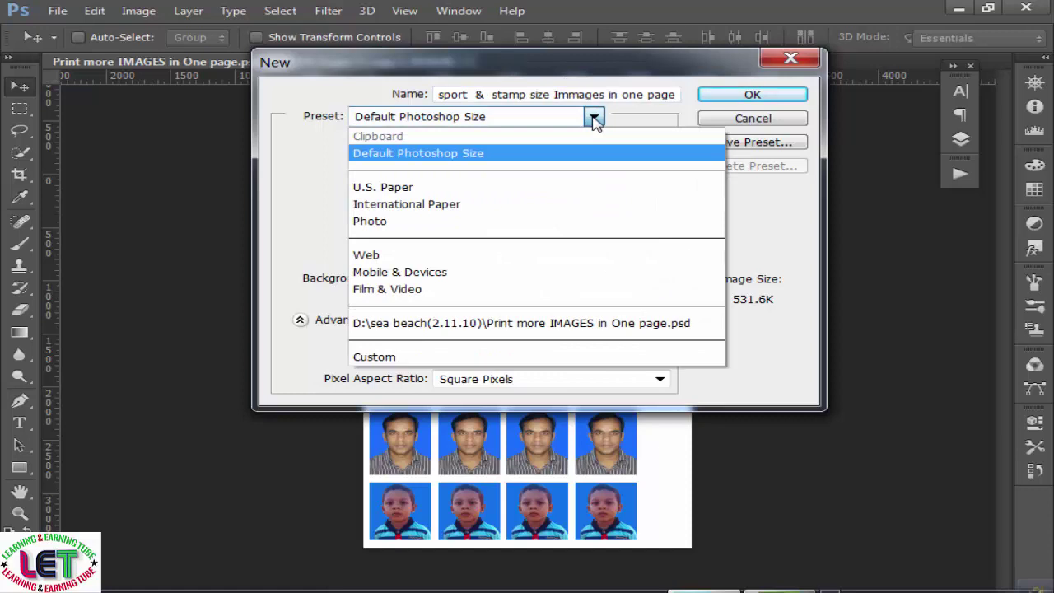
{"action": "left_click", "coordinate": [478, 189]}
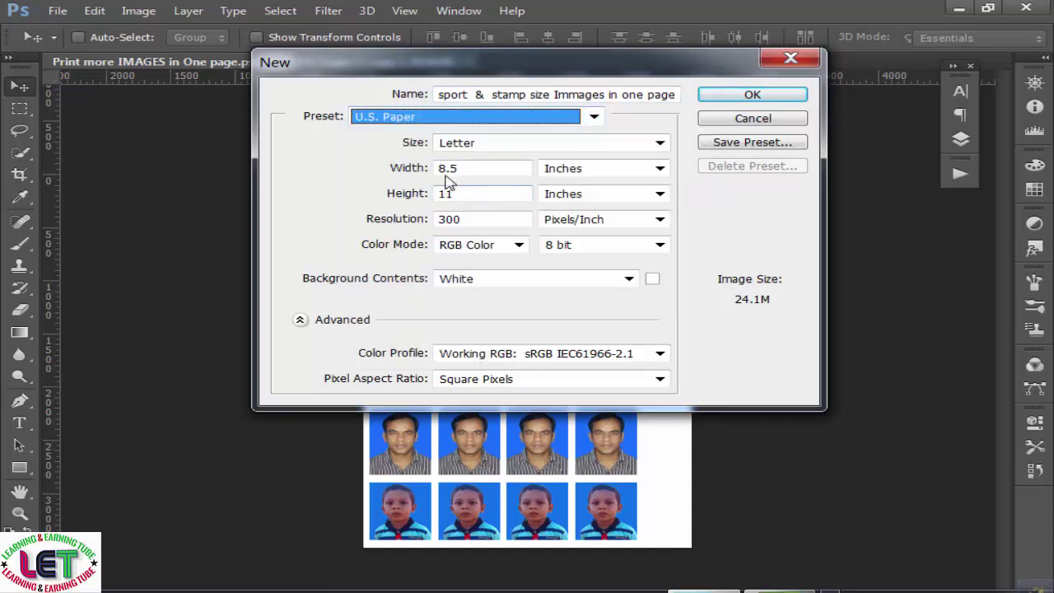
{"action": "left_click", "coordinate": [746, 97]}
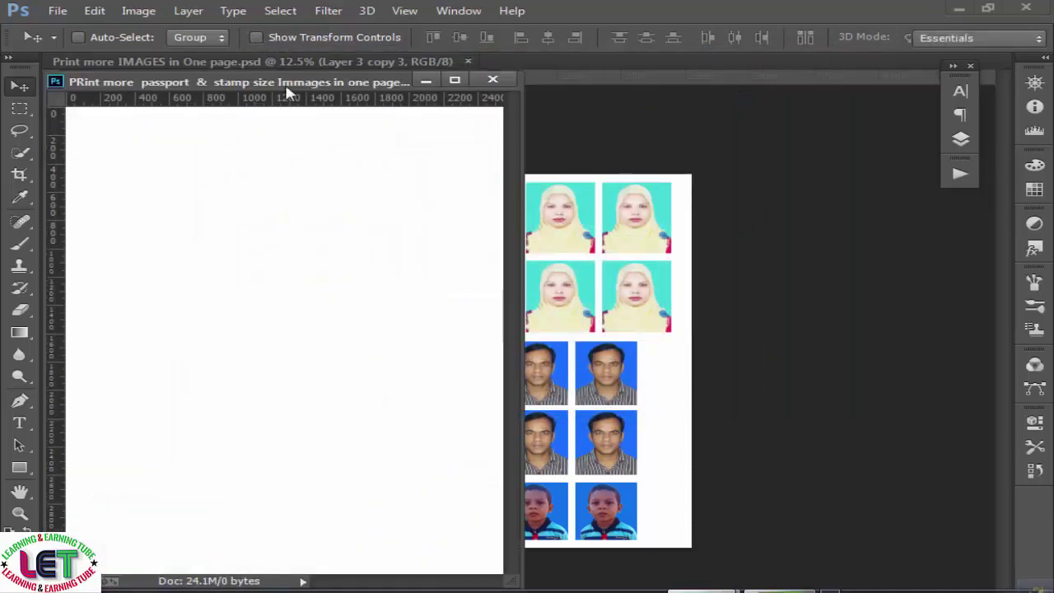
{"action": "left_click_drag", "start_coordinate": [290, 84], "coordinate": [781, 64]}
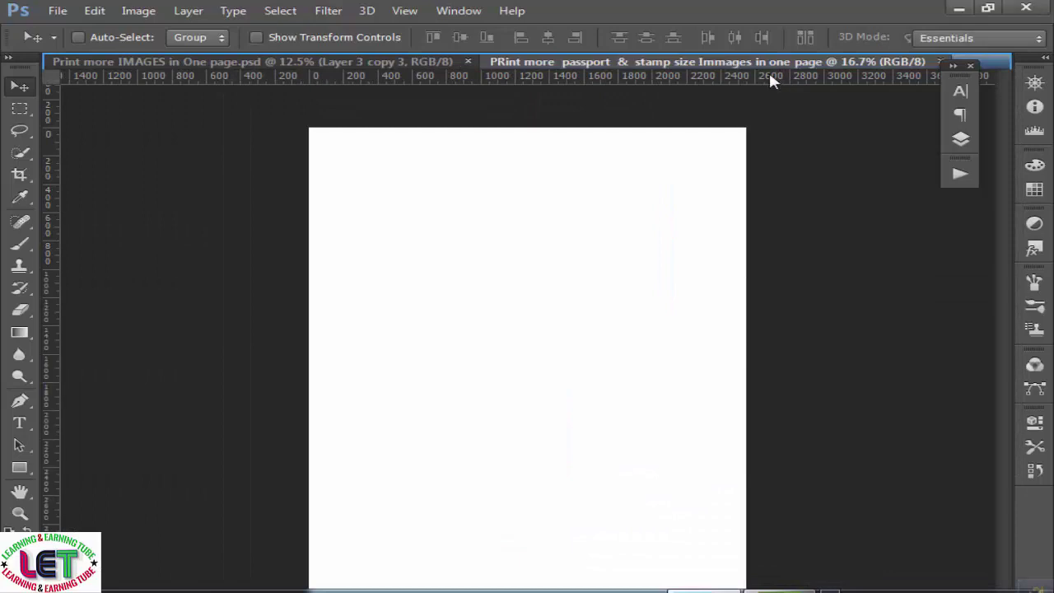
Open the hijab passport-size portrait JPG numbered 03 from the pp.size(24.8.17) image folder on drive D, and enlarge its window
{"action": "left_click", "coordinate": [406, 62]}
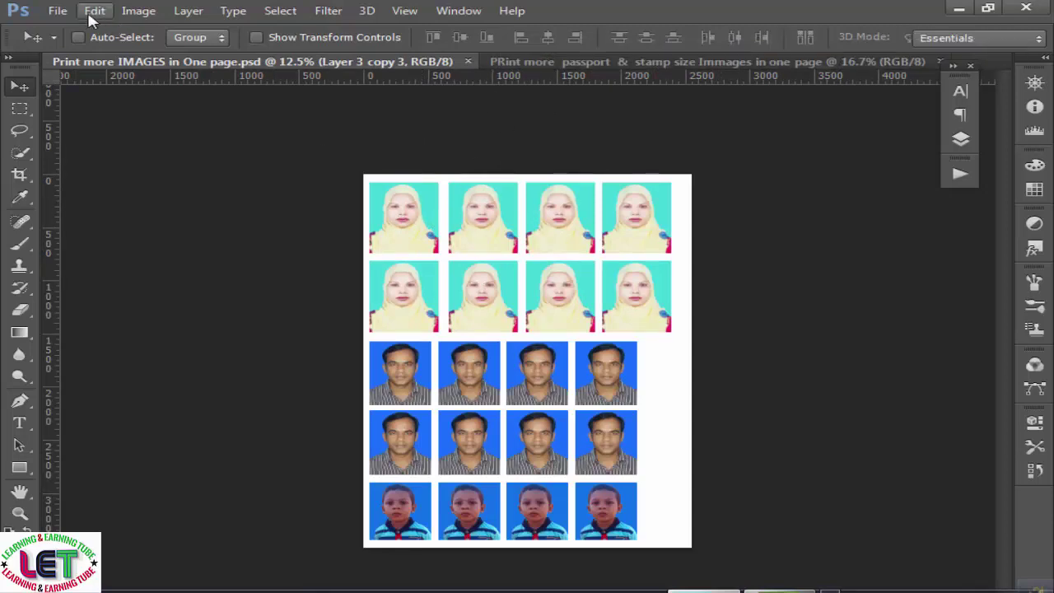
{"action": "left_click", "coordinate": [57, 11]}
{"action": "left_click", "coordinate": [66, 52]}
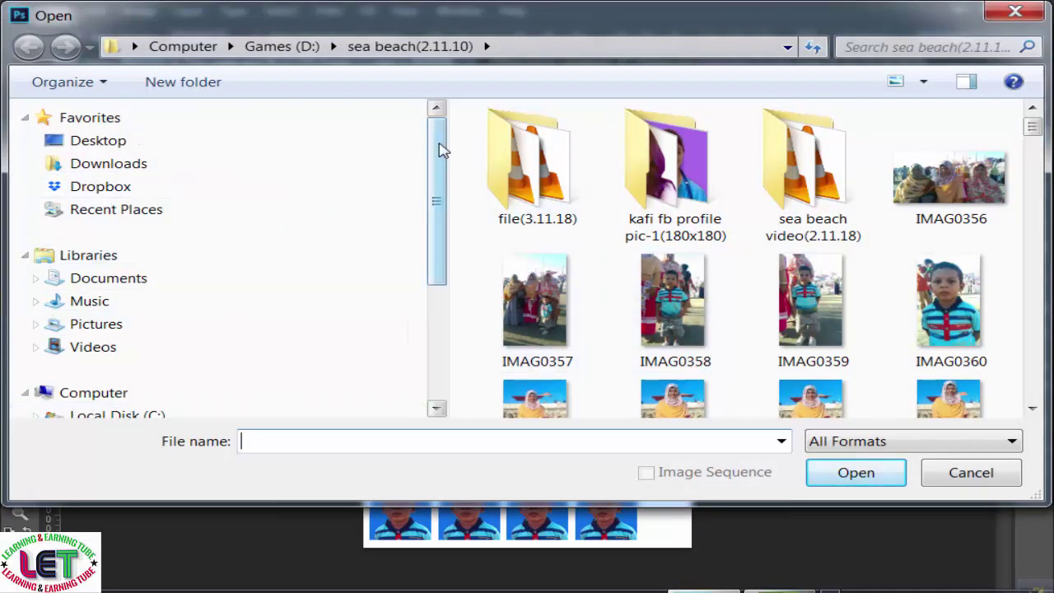
{"action": "left_click_drag", "start_coordinate": [438, 149], "coordinate": [430, 185]}
{"action": "left_click", "coordinate": [70, 369]}
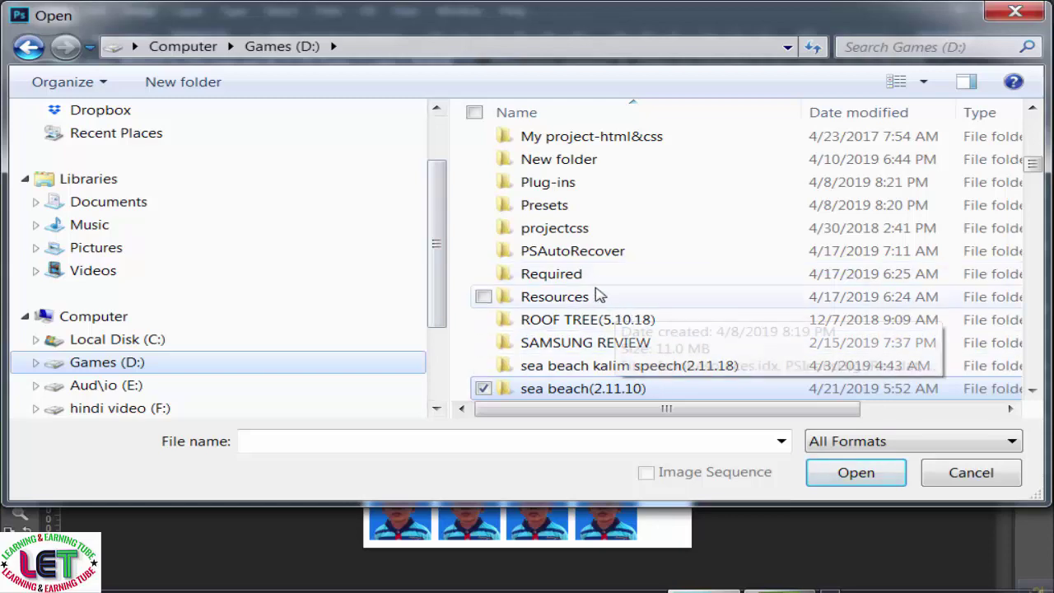
{"action": "scroll", "coordinate": [624, 249], "scroll_direction": "up", "scroll_amount": 4}
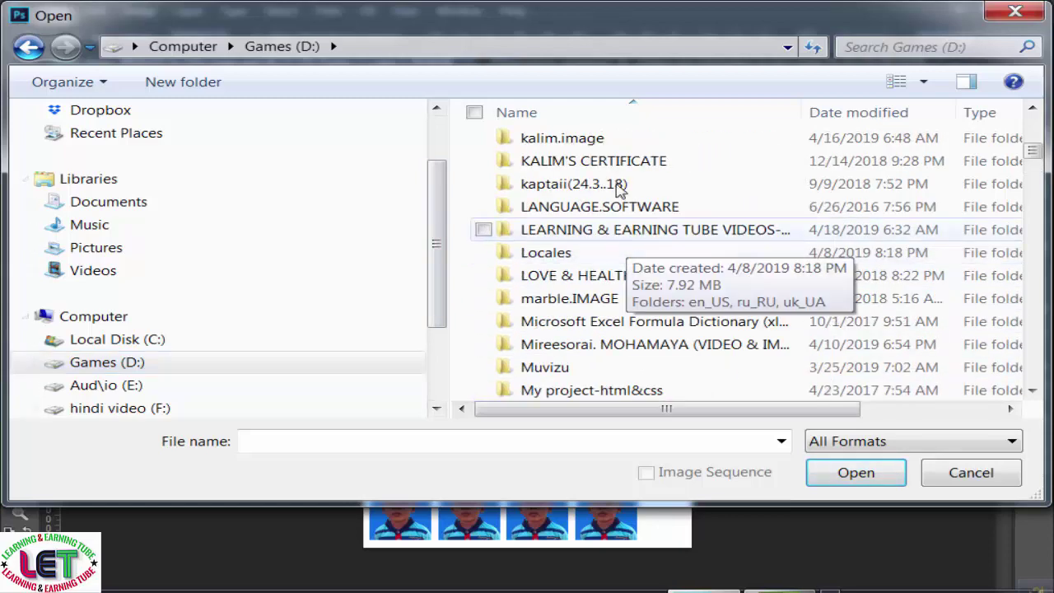
{"action": "double_click", "coordinate": [606, 140]}
{"action": "double_click", "coordinate": [960, 183]}
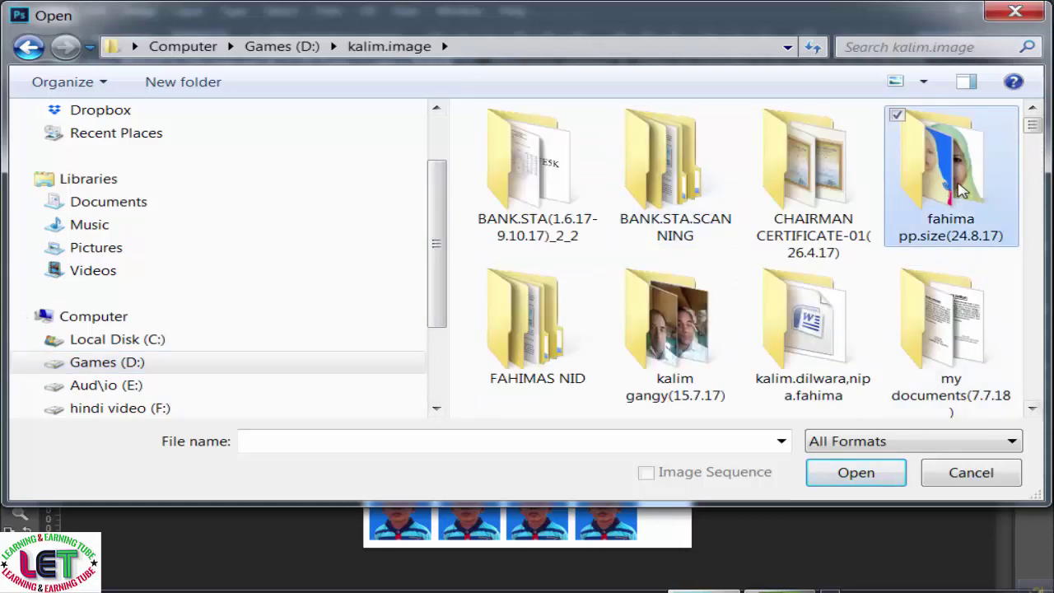
{"action": "left_click", "coordinate": [867, 197]}
{"action": "left_click", "coordinate": [882, 473]}
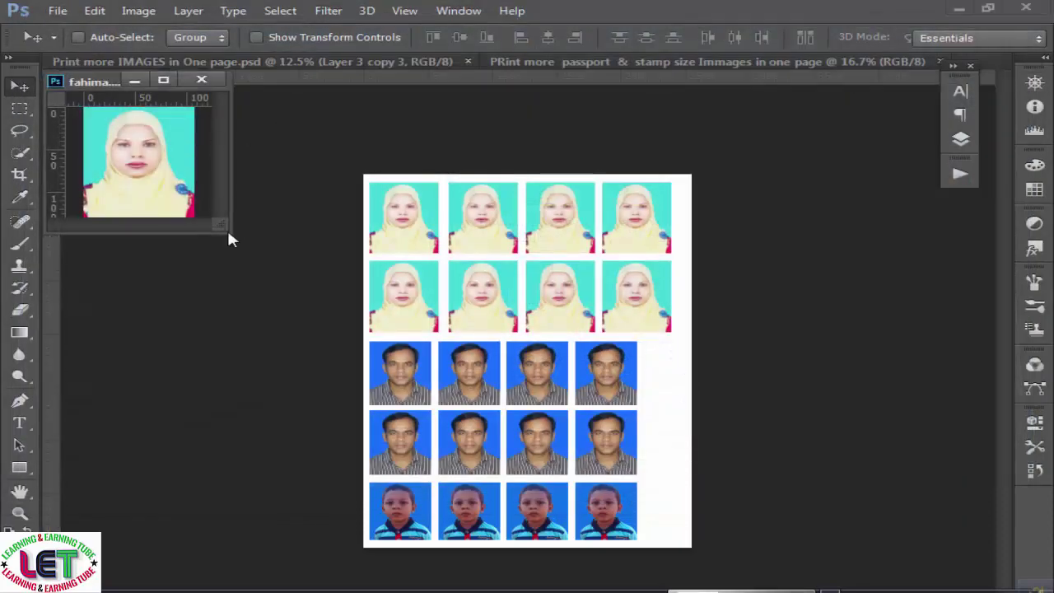
{"action": "left_click_drag", "start_coordinate": [229, 236], "coordinate": [522, 365]}
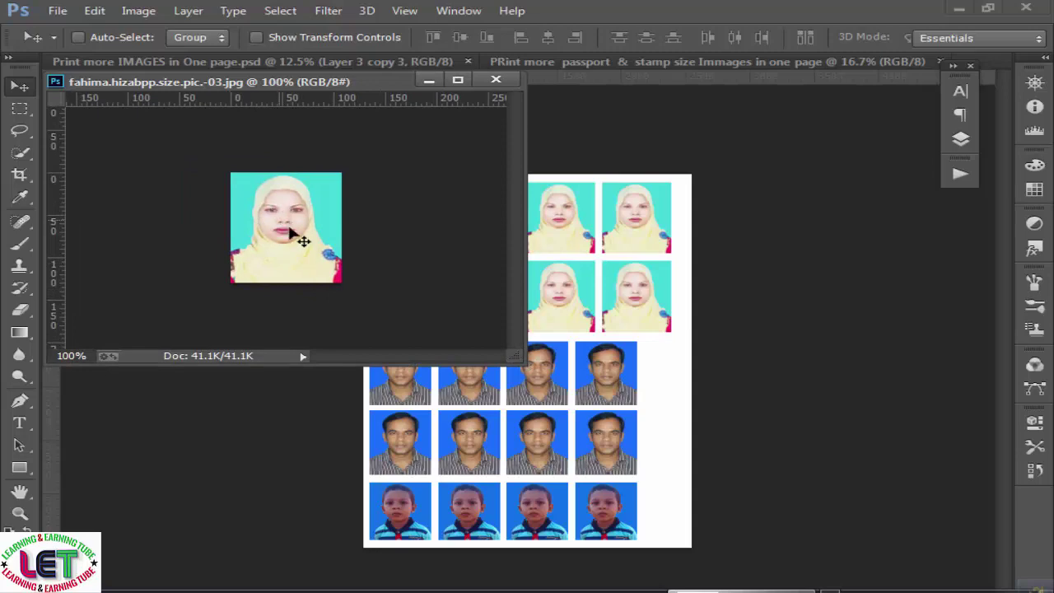
Resize the hijab portrait image to a height of 2 inches
{"action": "left_click", "coordinate": [140, 13]}
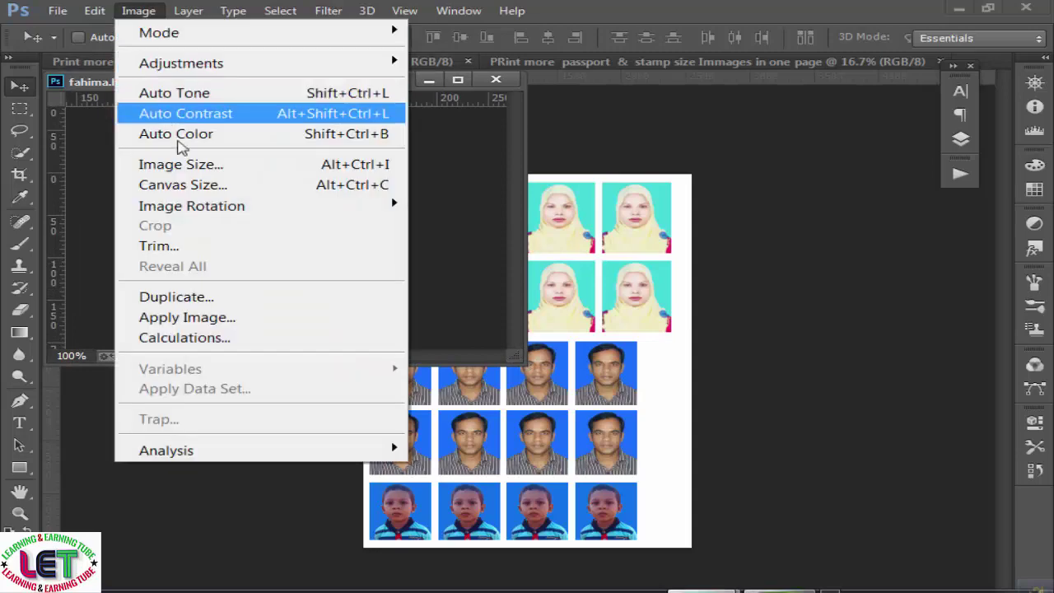
{"action": "left_click", "coordinate": [179, 165]}
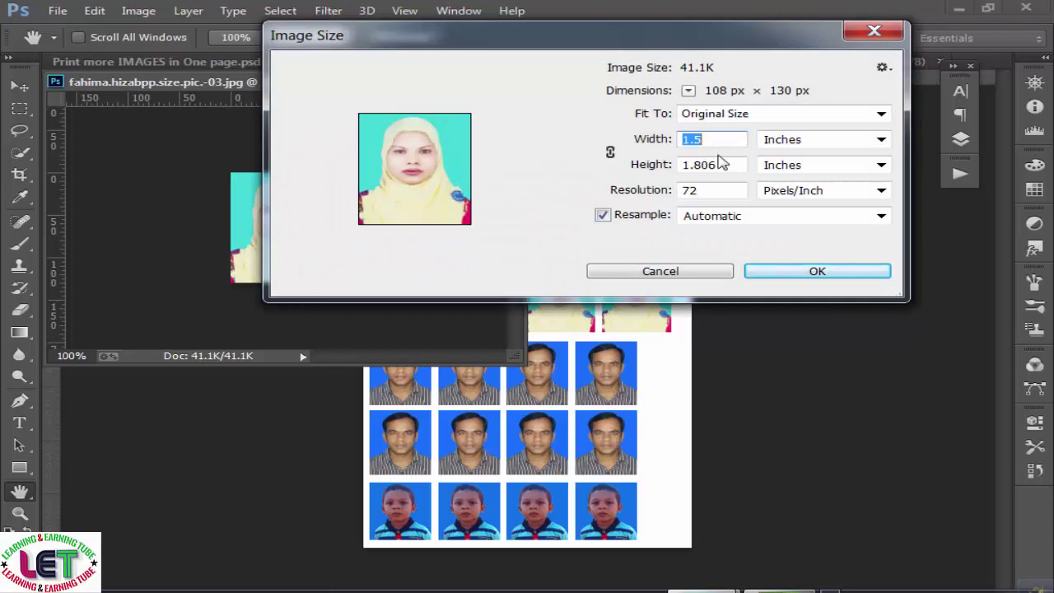
{"action": "left_click_drag", "start_coordinate": [722, 164], "coordinate": [680, 166]}
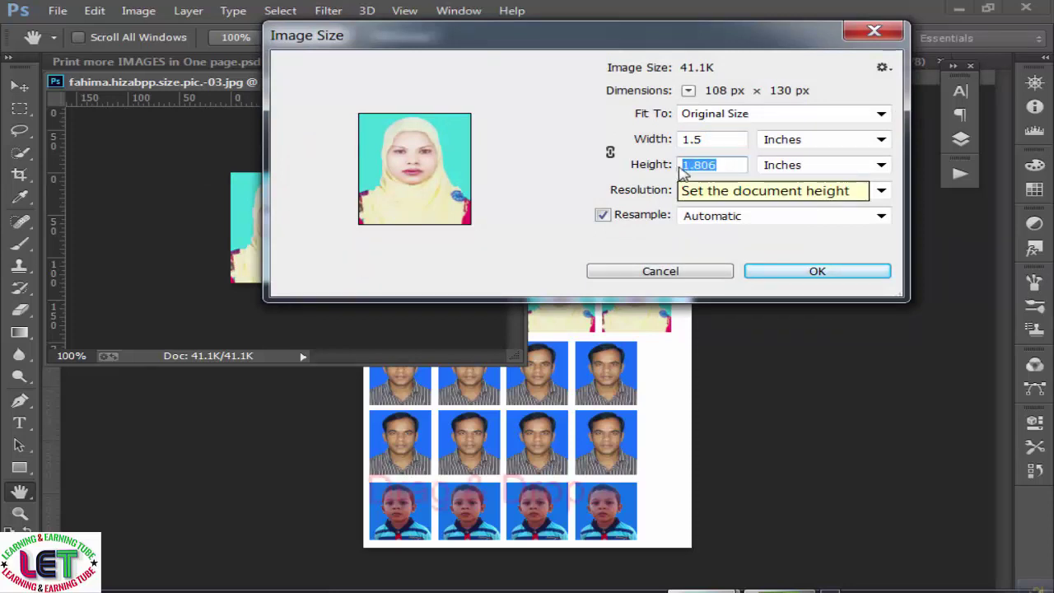
{"action": "type", "text": "2"}
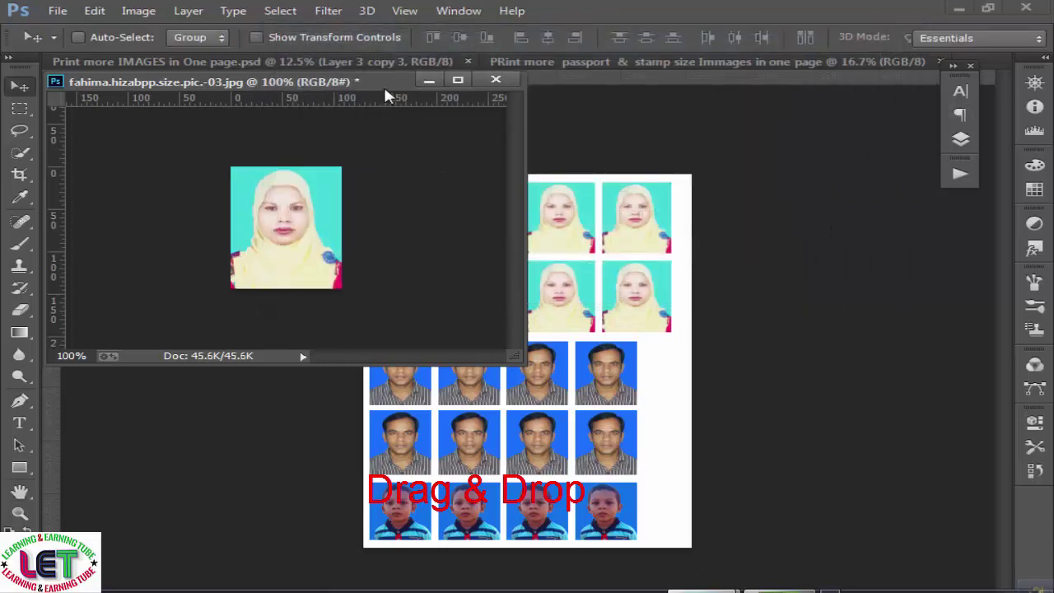
Shift the hijab portrait's floating window, try to move the locked image, and unlock its Background layer
{"action": "left_click_drag", "start_coordinate": [385, 91], "coordinate": [324, 107]}
{"action": "mouse_move", "coordinate": [244, 246]}
{"action": "left_mouse_down"}
{"action": "mouse_move", "coordinate": [419, 196]}
{"action": "mouse_move", "coordinate": [251, 247]}
{"action": "left_mouse_up"}
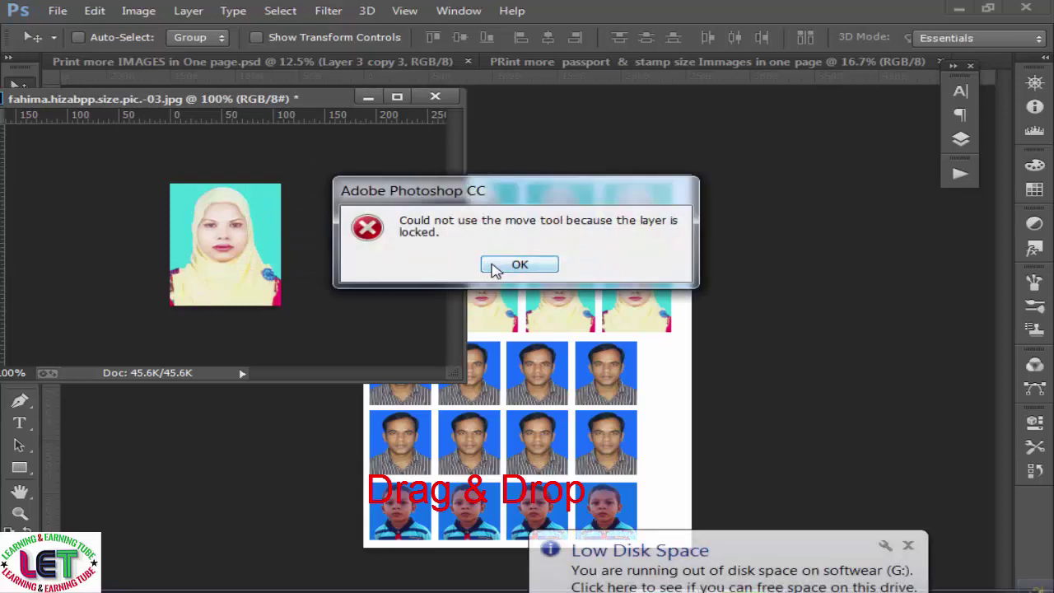
{"action": "left_click", "coordinate": [494, 270]}
{"action": "left_click", "coordinate": [961, 139]}
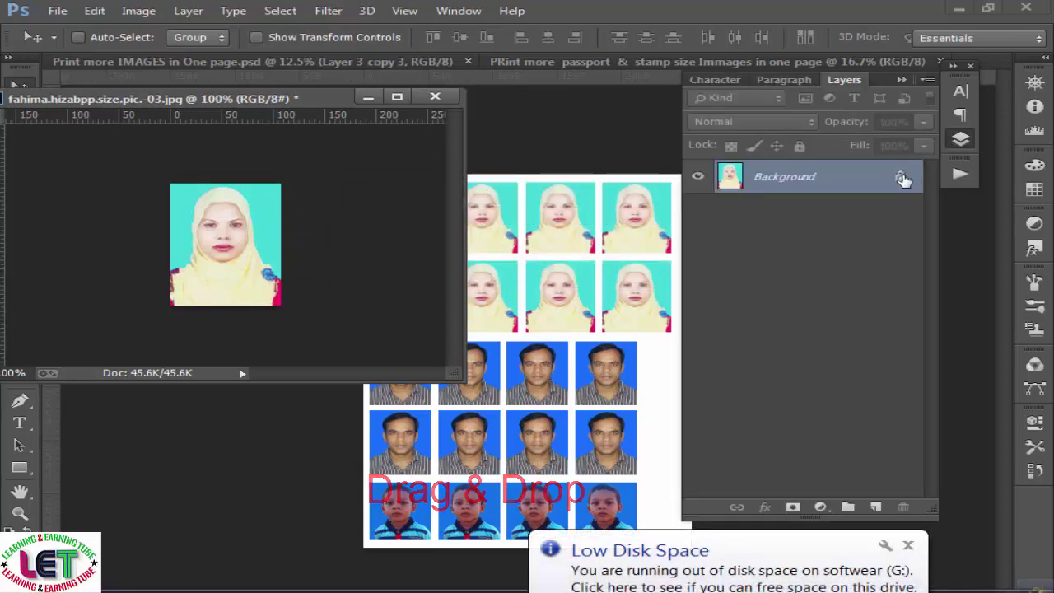
{"action": "left_click", "coordinate": [904, 180]}
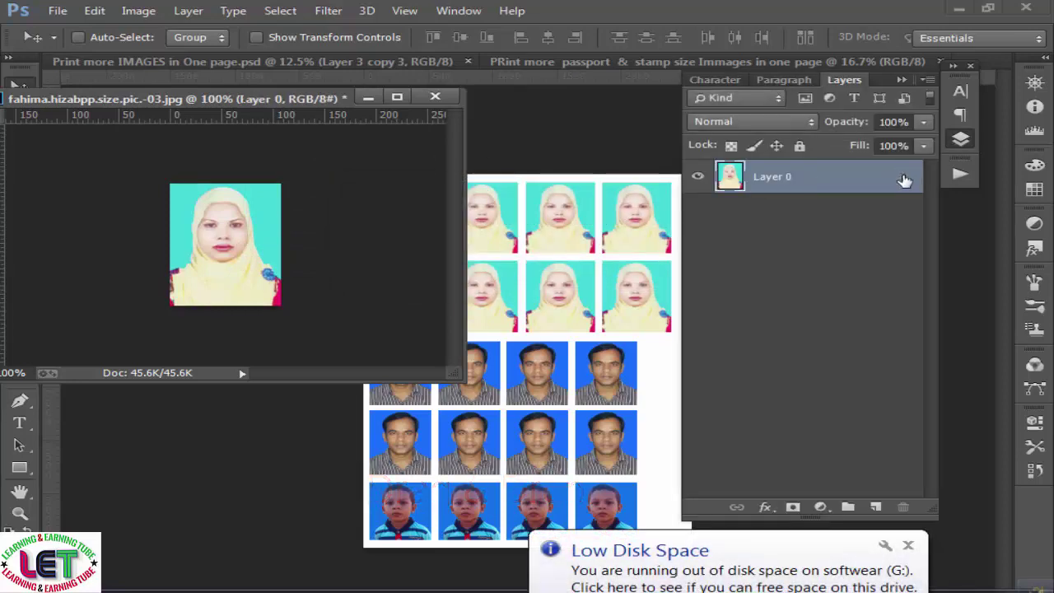
{"action": "left_click", "coordinate": [902, 82]}
Copy the hijab portrait into the new Letter document and close the source JPG without saving changes
{"action": "left_click_drag", "start_coordinate": [224, 267], "coordinate": [504, 216]}
{"action": "left_click", "coordinate": [435, 97]}
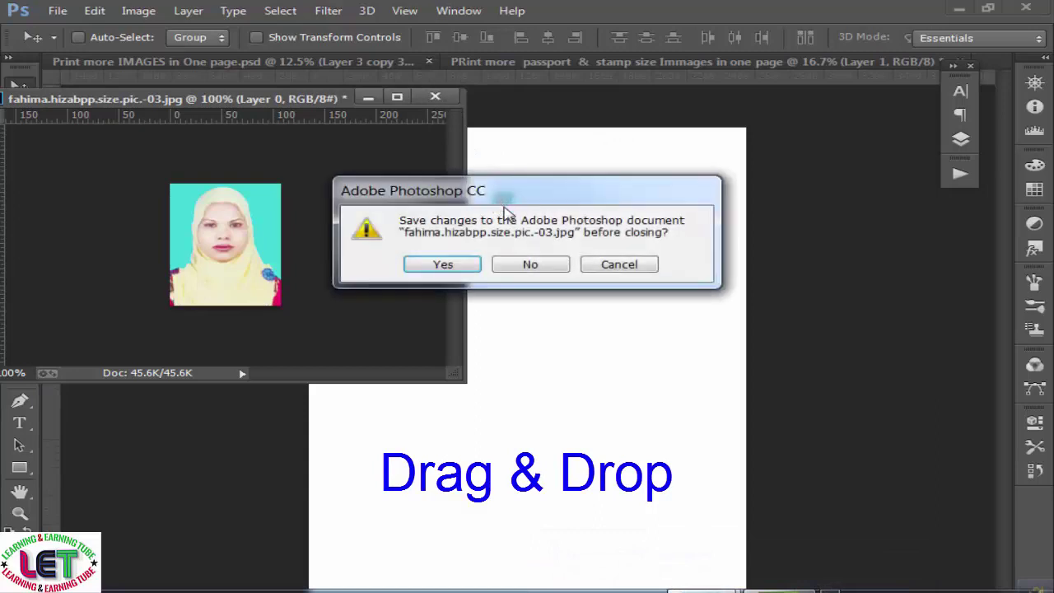
{"action": "left_click", "coordinate": [531, 264]}
Move the hijab portrait near the page's upper-left corner and scale it proportionally to about 486%
{"action": "left_click_drag", "start_coordinate": [495, 200], "coordinate": [371, 188]}
{"action": "key", "text": "t"}
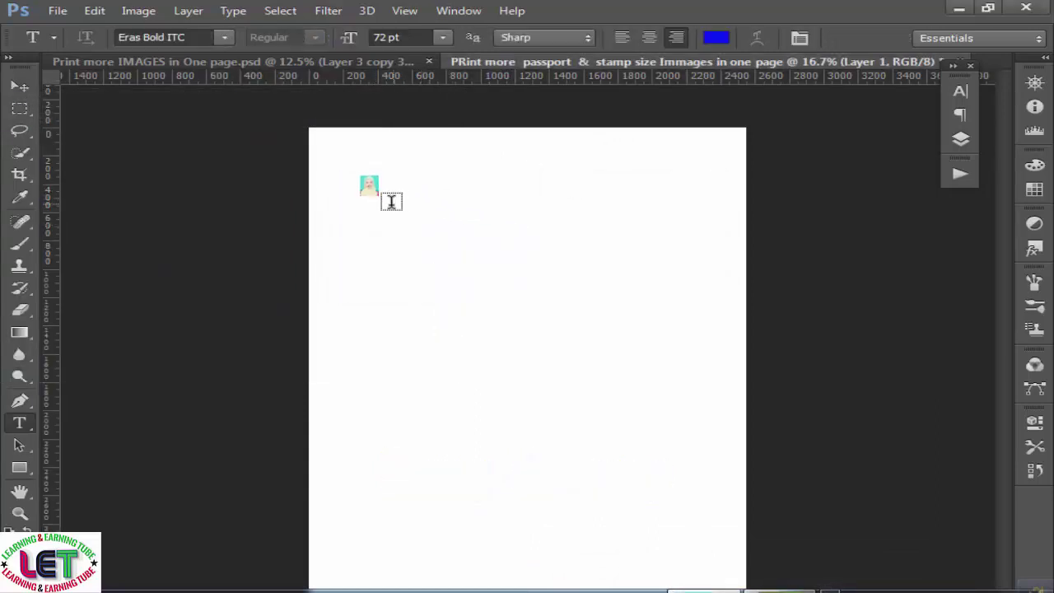
{"action": "left_click", "coordinate": [20, 86]}
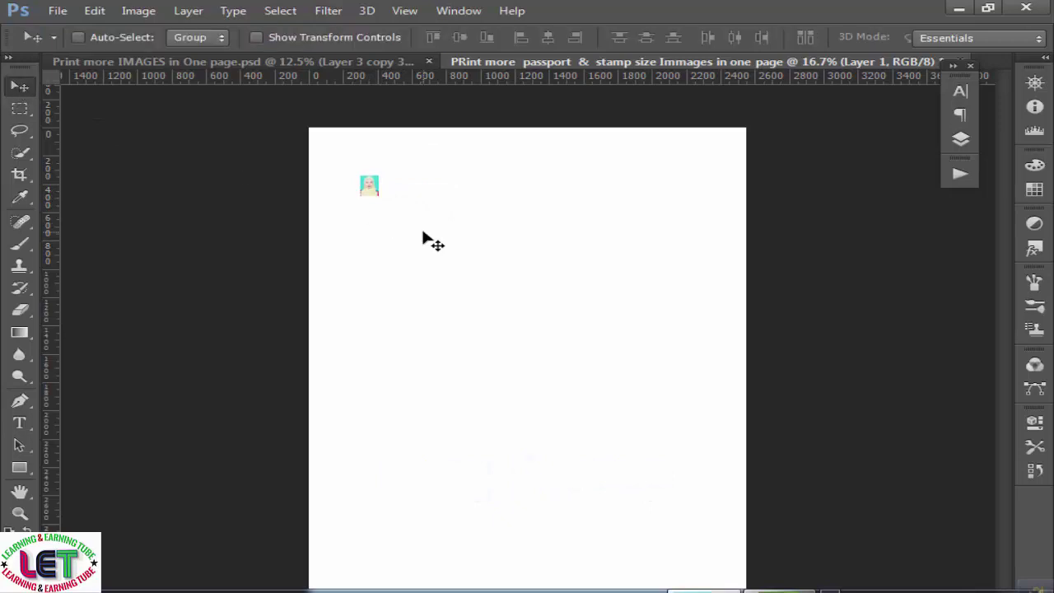
{"action": "key", "text": "ctrl+t"}
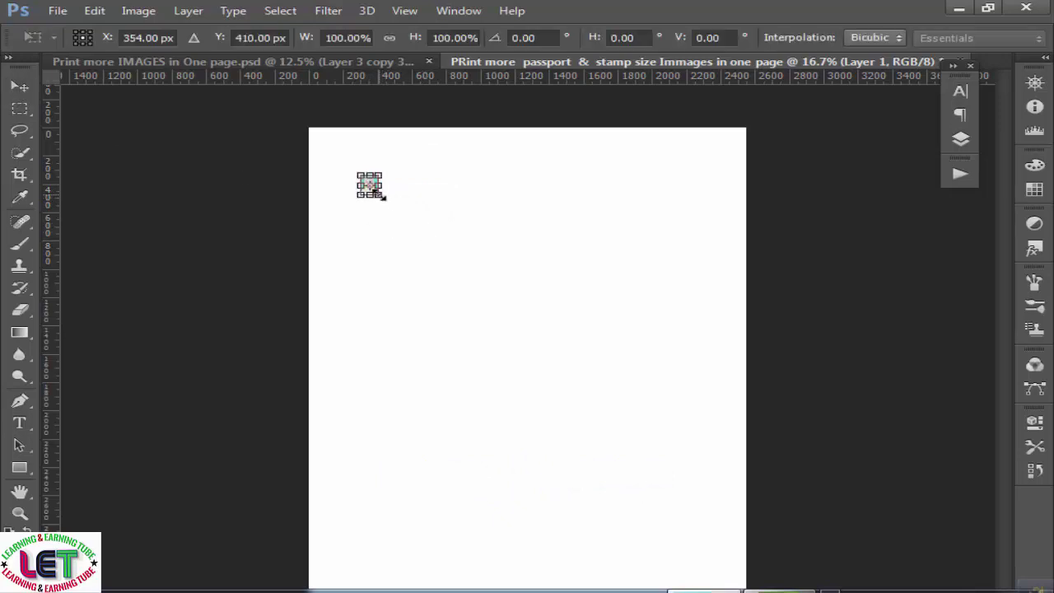
{"action": "left_click_drag", "start_coordinate": [381, 198], "coordinate": [441, 226]}
{"action": "mouse_move", "coordinate": [397, 177]}
{"action": "left_mouse_down"}
{"action": "mouse_move", "coordinate": [392, 197]}
{"action": "mouse_move", "coordinate": [397, 189]}
{"action": "left_mouse_up"}
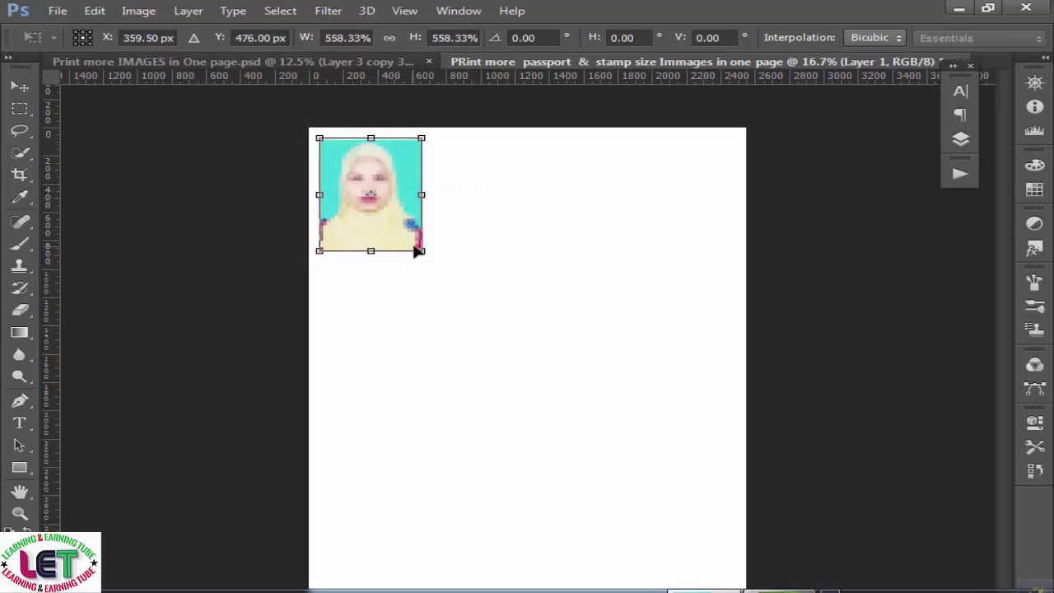
{"action": "left_click_drag", "start_coordinate": [422, 251], "coordinate": [419, 243]}
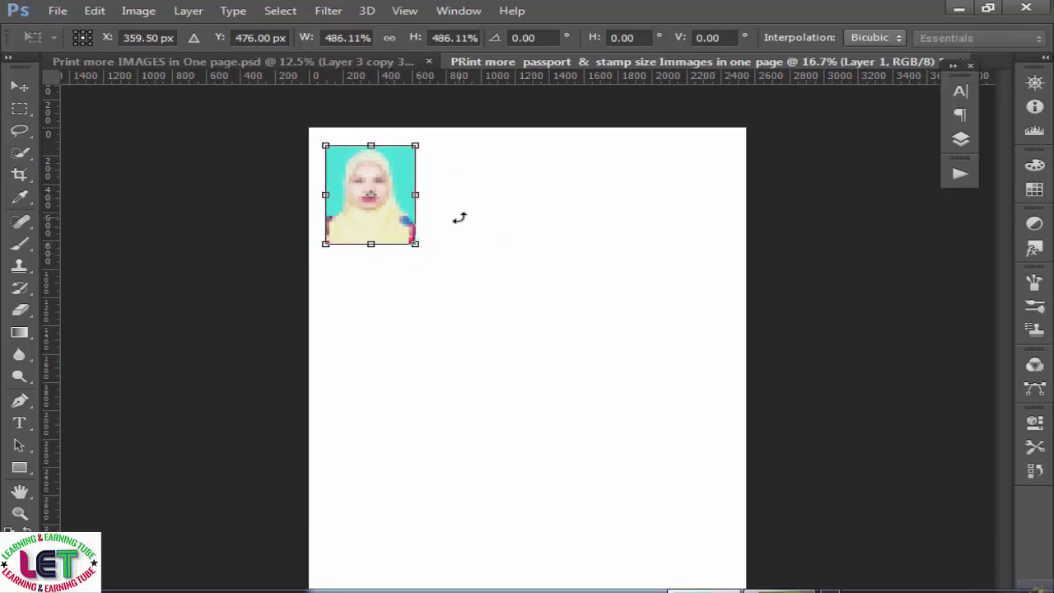
{"action": "left_click", "coordinate": [20, 85]}
{"action": "left_click", "coordinate": [466, 267]}
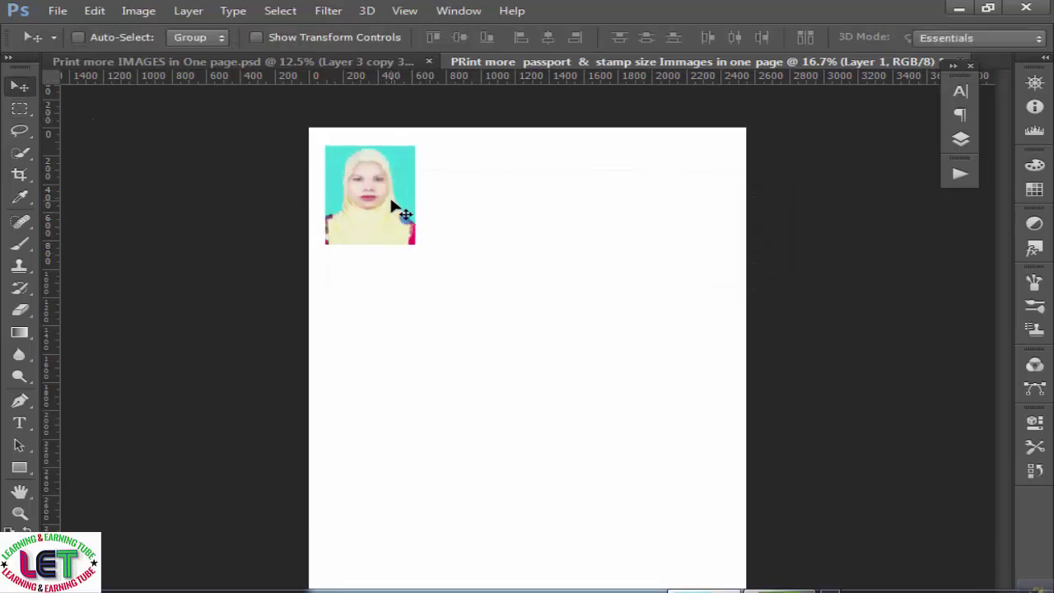
Duplicate the portrait into a row of four across the page's upper edge, and switch to the finished sample layout document
{"action": "left_click_drag", "start_coordinate": [392, 204], "coordinate": [669, 210]}
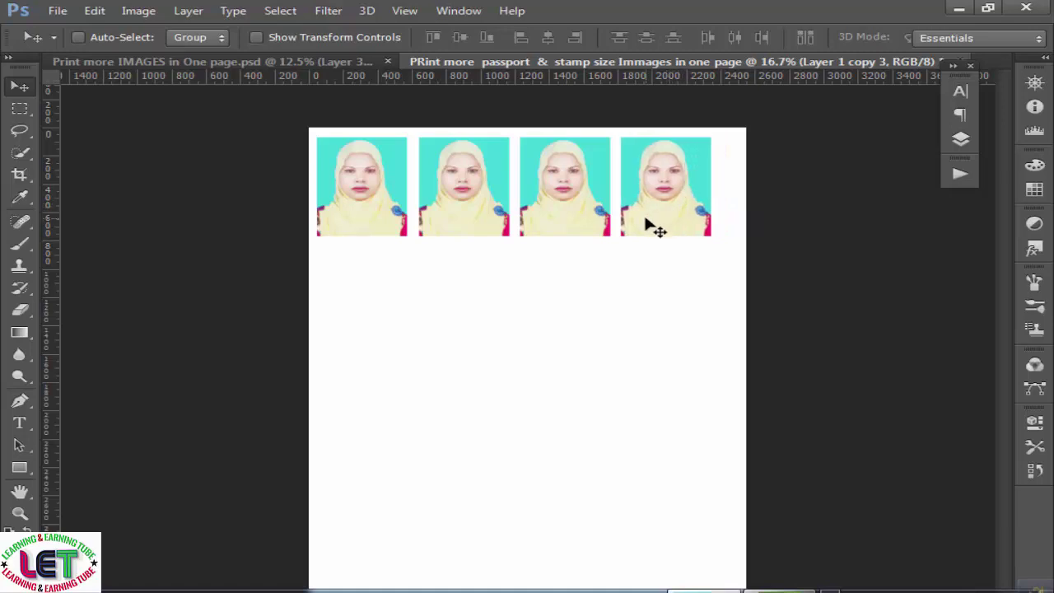
{"action": "left_click", "coordinate": [327, 62]}
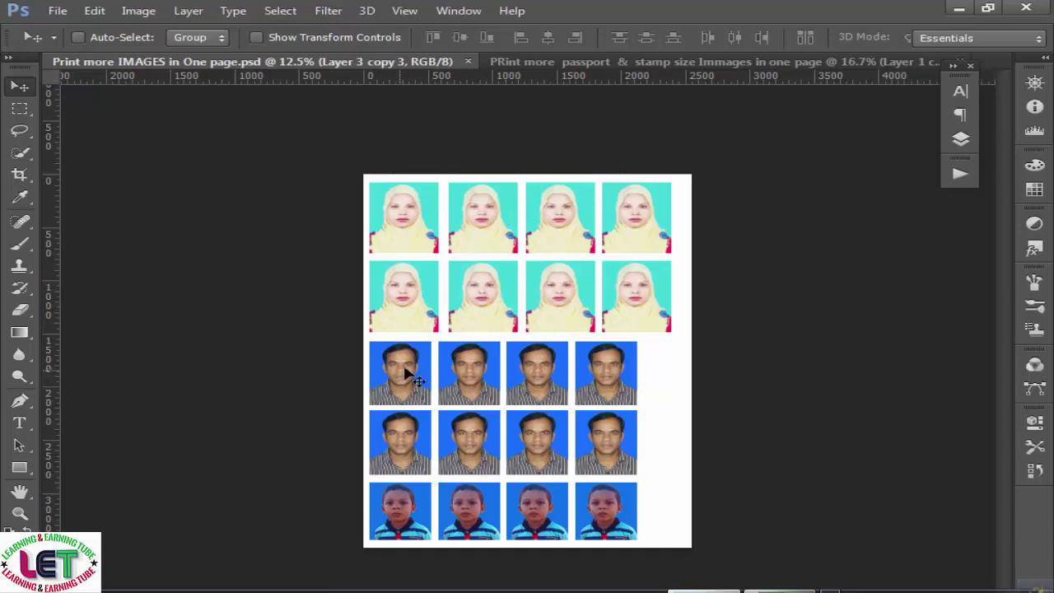
Open the man's teal-background portrait JPG DSLR.PPSIZE-02(28.8.17) from the image folder on drive D, and shift its window
{"action": "left_click", "coordinate": [58, 11]}
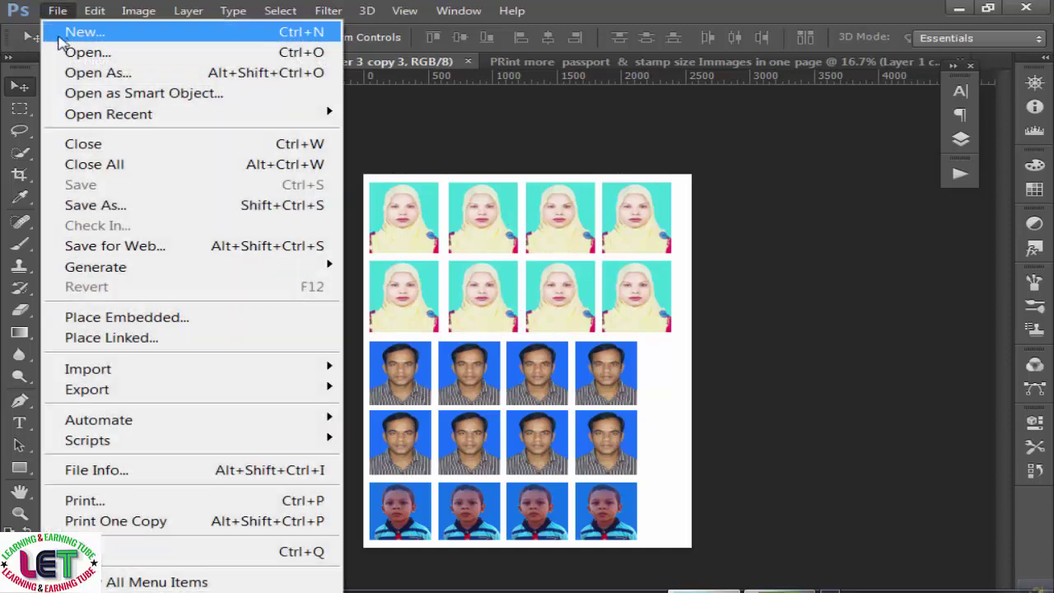
{"action": "left_click", "coordinate": [82, 52]}
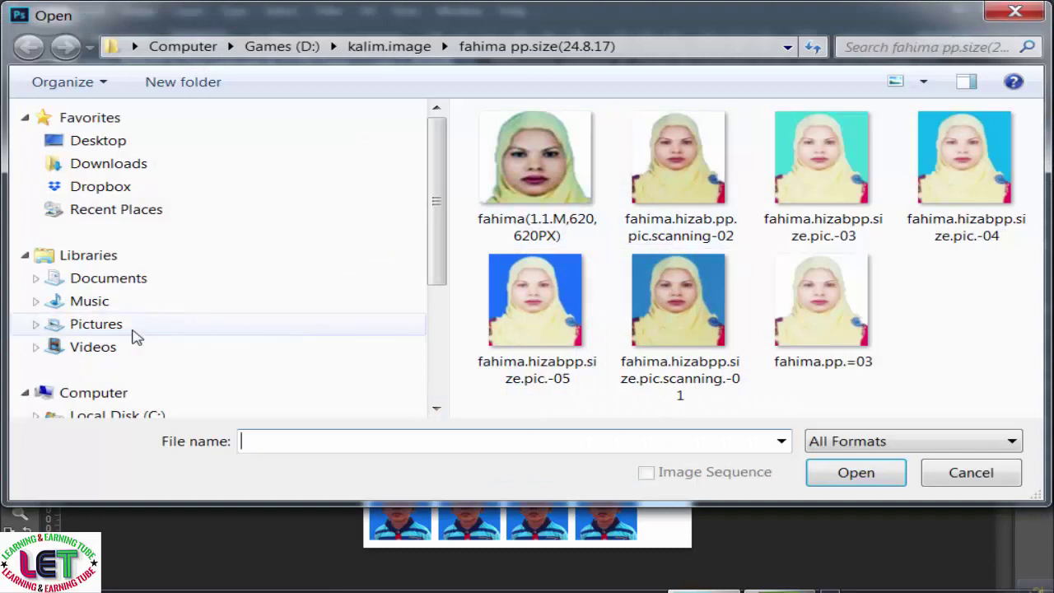
{"action": "scroll", "coordinate": [437, 197], "scroll_direction": "down", "scroll_amount": 3}
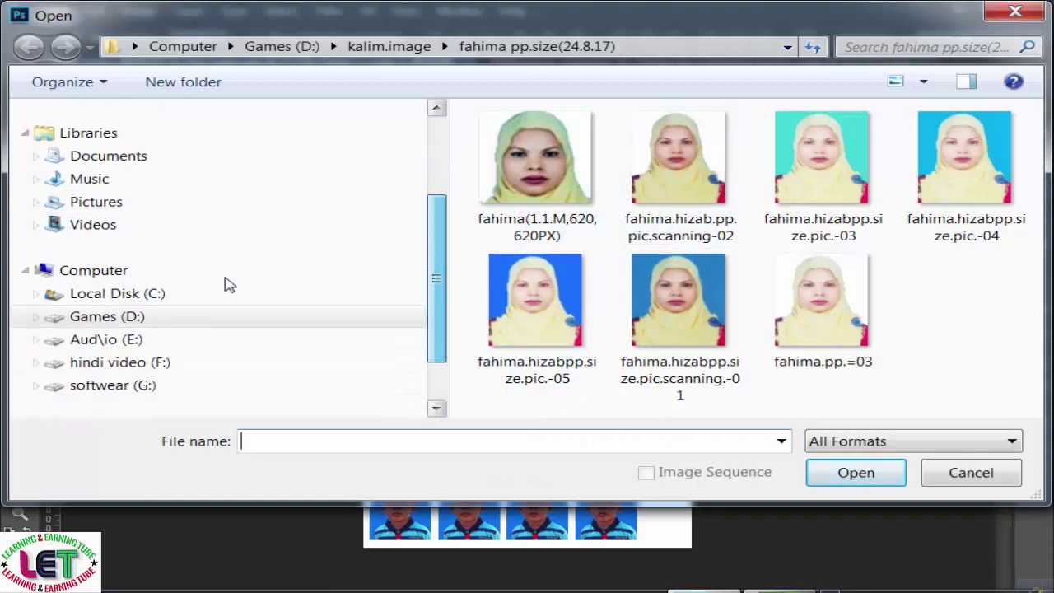
{"action": "left_click", "coordinate": [115, 322]}
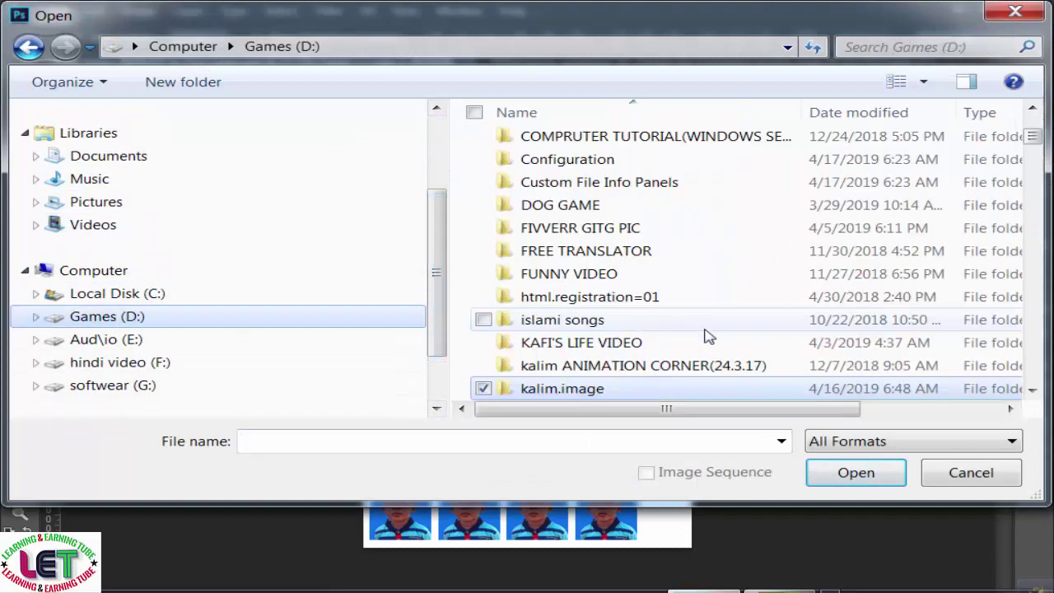
{"action": "double_click", "coordinate": [604, 392]}
{"action": "left_click_drag", "start_coordinate": [1033, 130], "coordinate": [954, 356]}
{"action": "scroll", "coordinate": [954, 356], "scroll_direction": "up", "scroll_amount": 1}
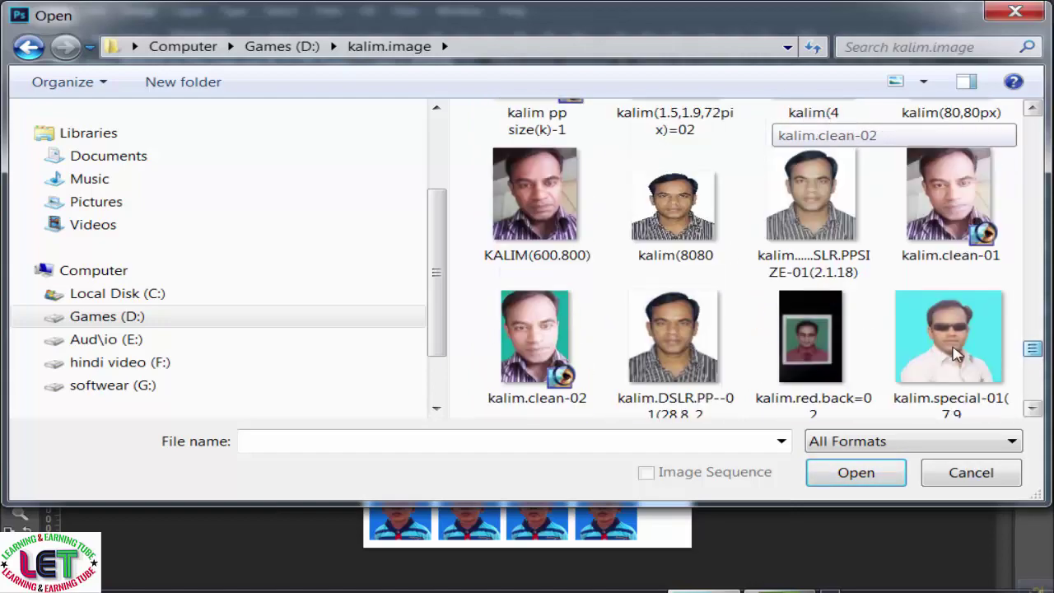
{"action": "scroll", "coordinate": [954, 355], "scroll_direction": "down", "scroll_amount": 4}
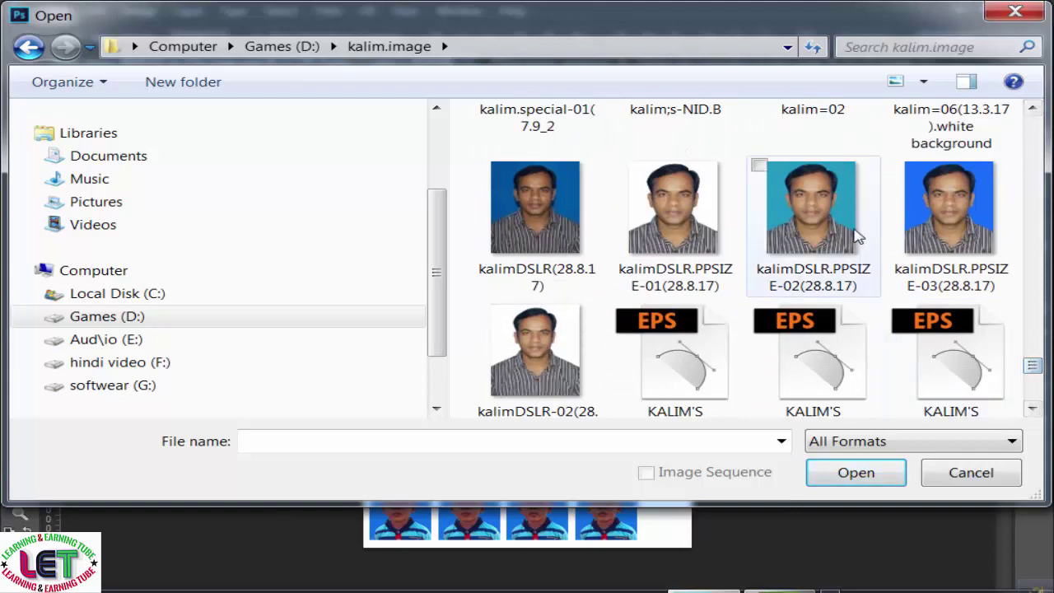
{"action": "left_click", "coordinate": [839, 239]}
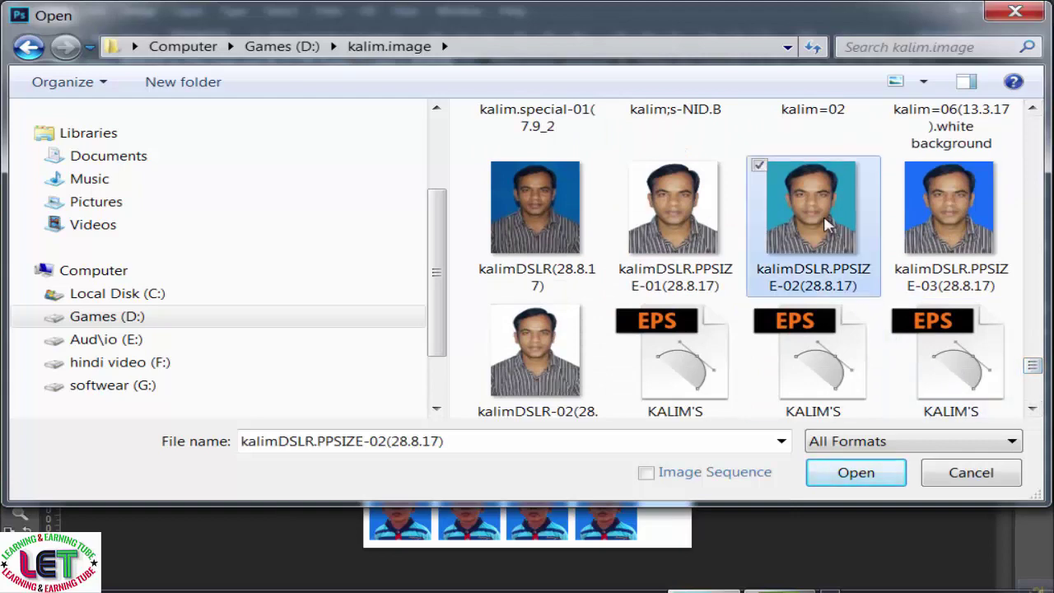
{"action": "left_click", "coordinate": [856, 473]}
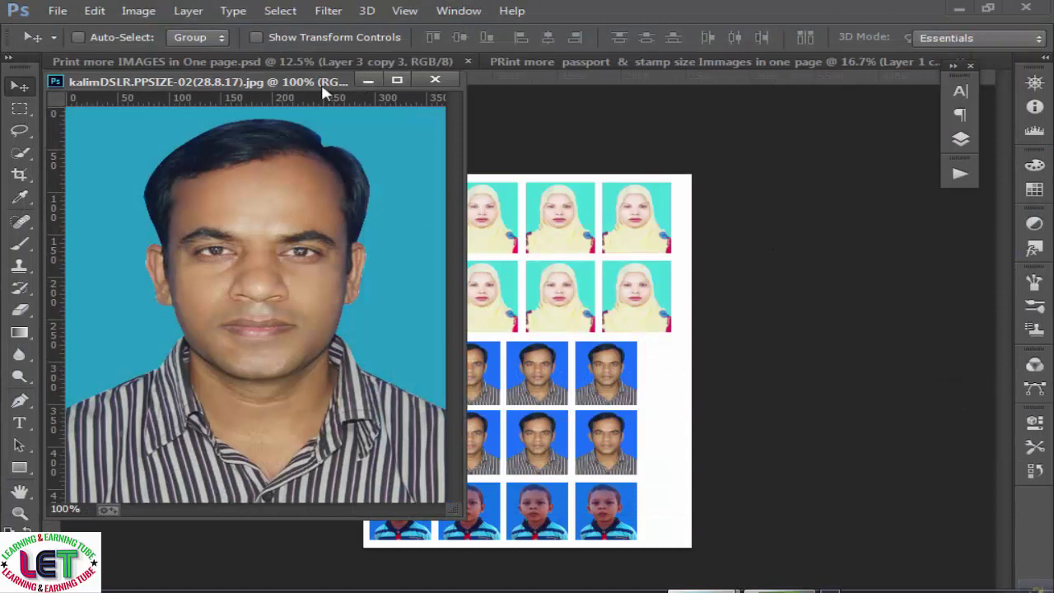
{"action": "left_click_drag", "start_coordinate": [324, 93], "coordinate": [363, 104]}
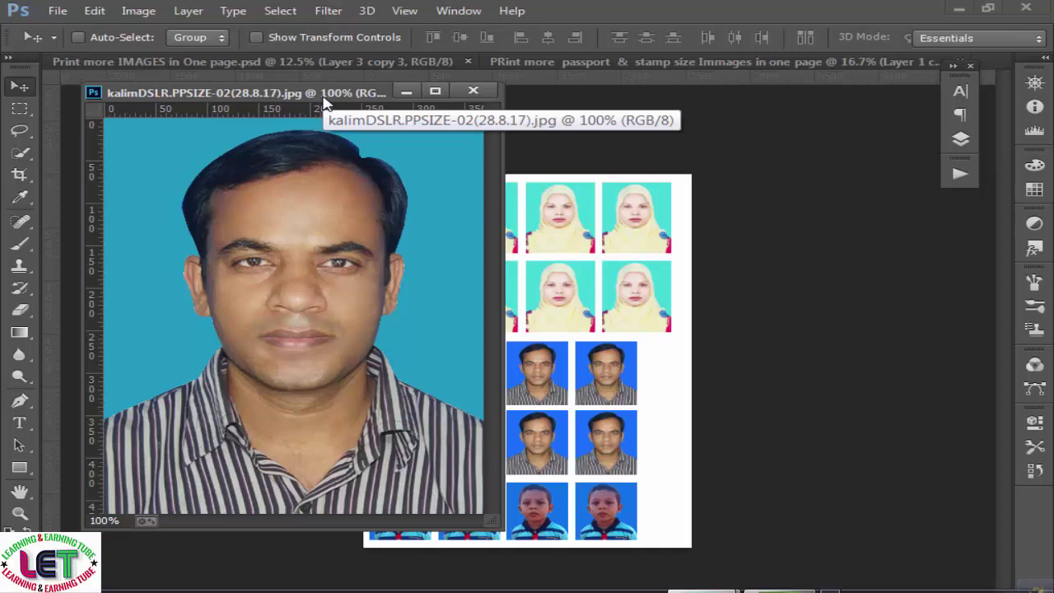
Resize the man's portrait to 1.6 inches wide and 2 inches high at 72 pixels/inch
{"action": "left_click", "coordinate": [140, 11]}
{"action": "left_click", "coordinate": [210, 166]}
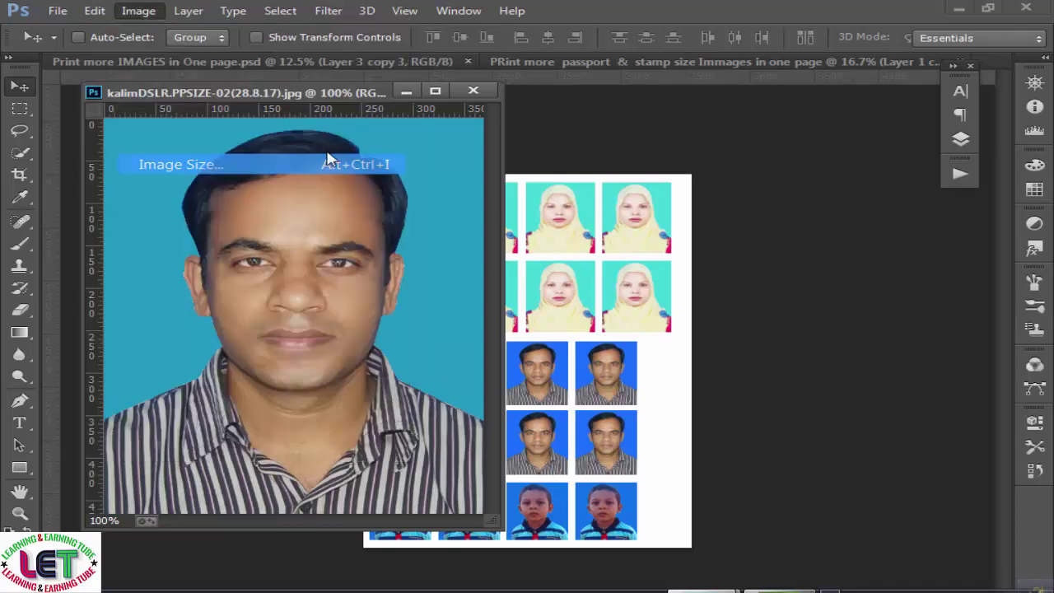
{"action": "left_click", "coordinate": [710, 139]}
{"action": "left_click_drag", "start_coordinate": [711, 139], "coordinate": [695, 140]}
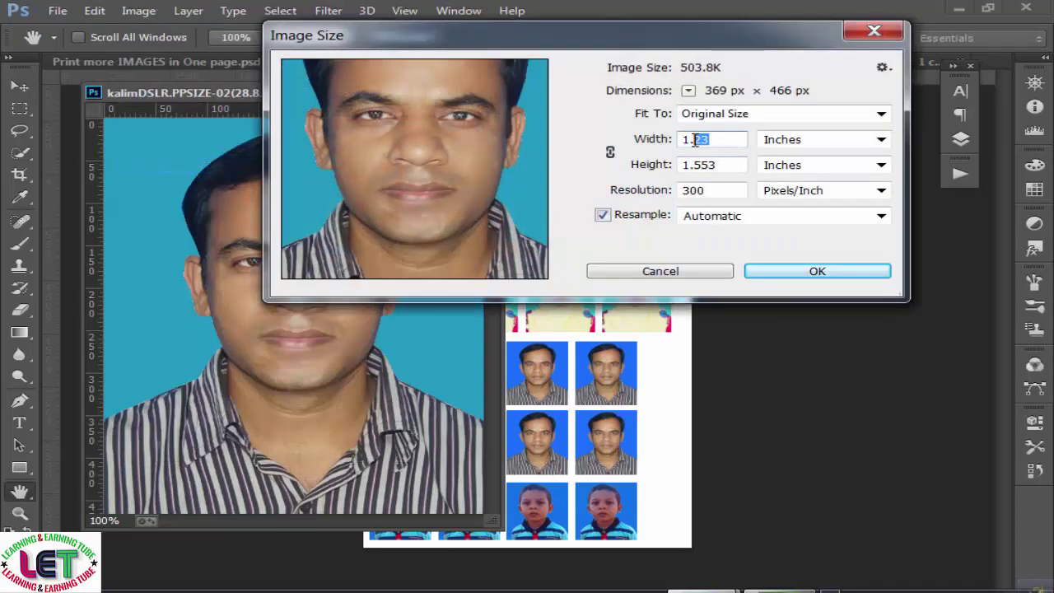
{"action": "type", "text": "6"}
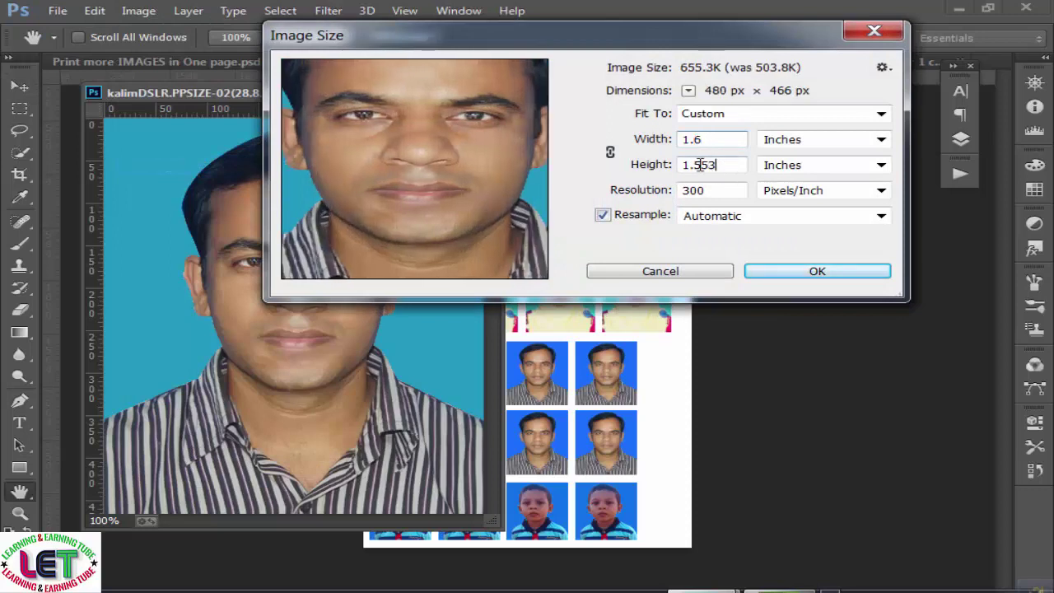
{"action": "double_click", "coordinate": [697, 165]}
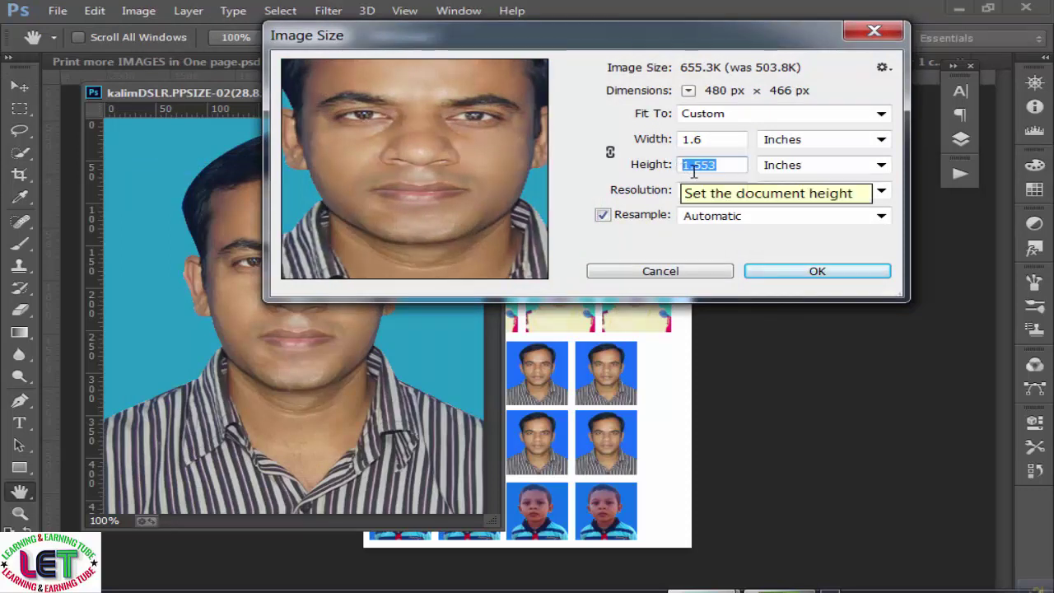
{"action": "type", "text": "2"}
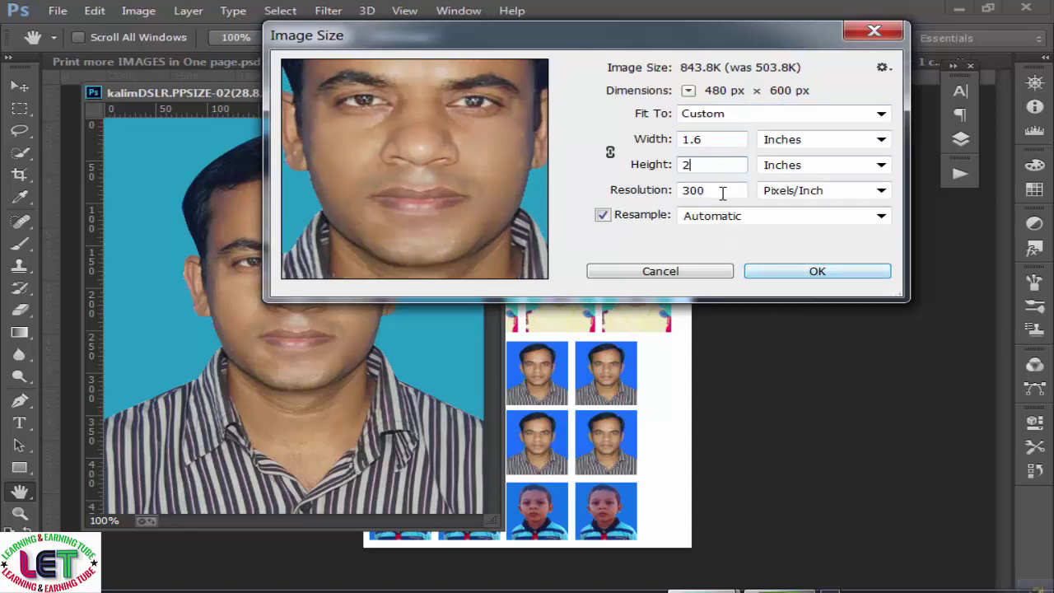
{"action": "left_click_drag", "start_coordinate": [722, 192], "coordinate": [669, 194]}
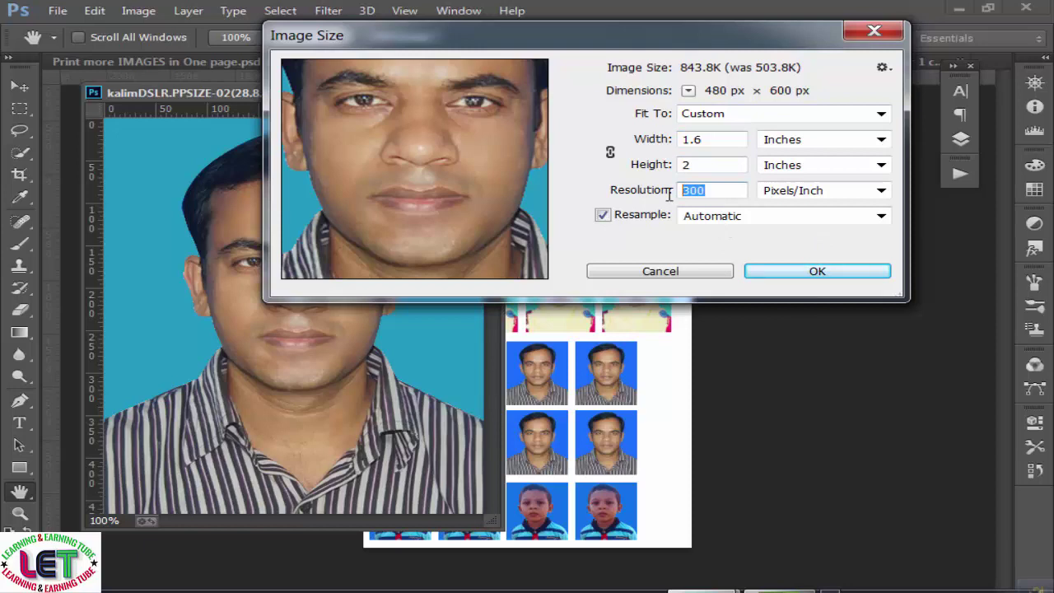
{"action": "type", "text": "7"}
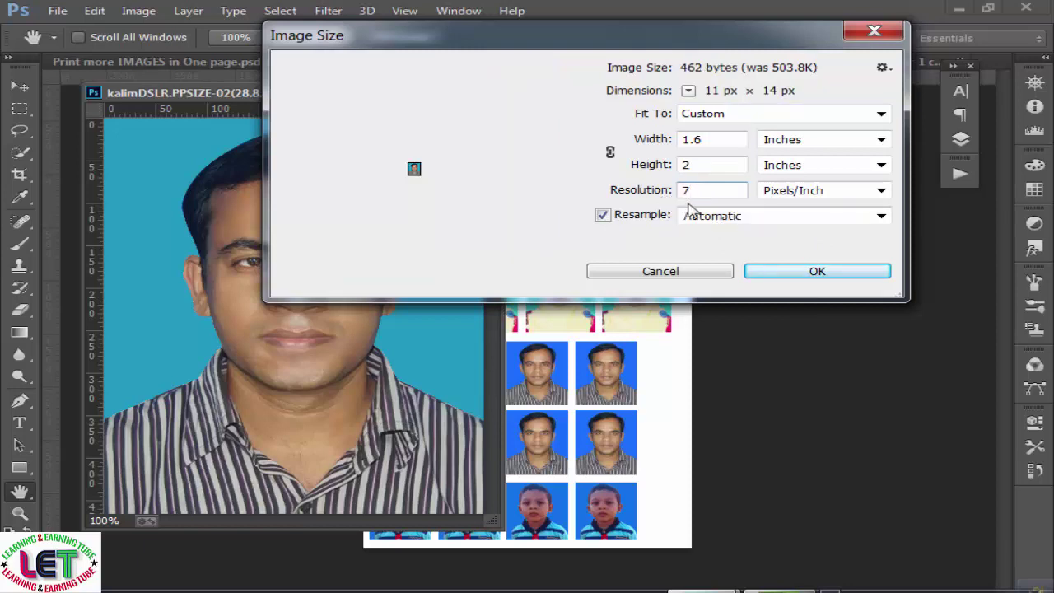
{"action": "type", "text": "2"}
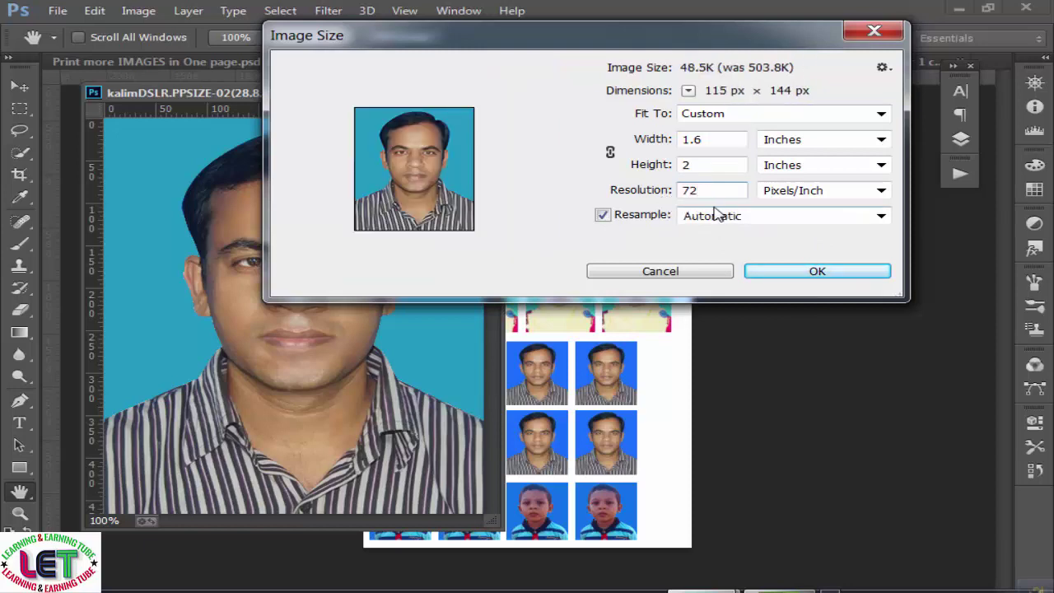
{"action": "left_click", "coordinate": [809, 273]}
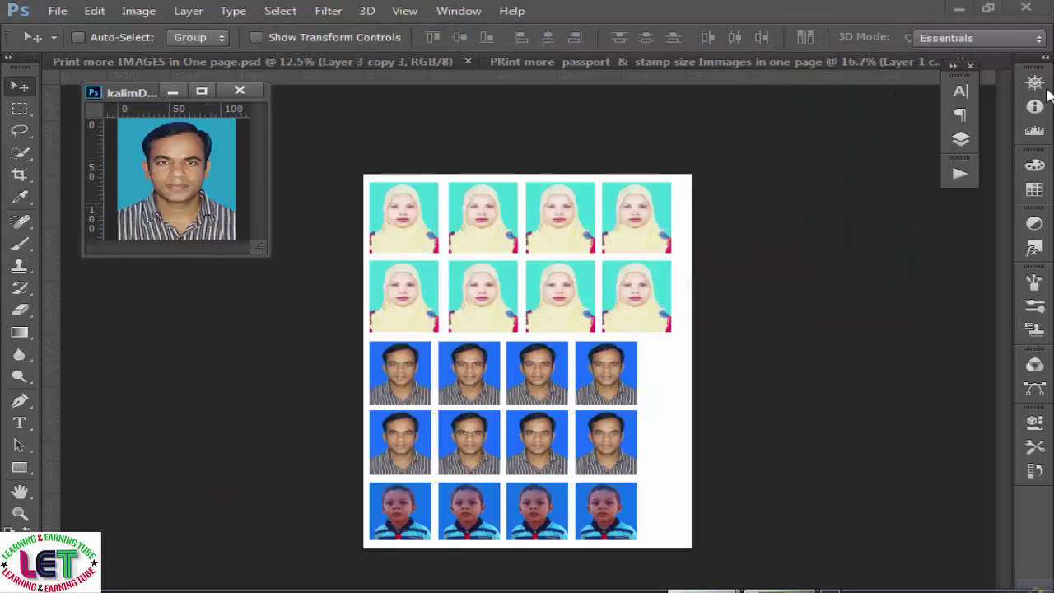
Unlock the Background layer of the man's resized portrait
{"action": "left_click", "coordinate": [960, 139]}
{"action": "left_click", "coordinate": [909, 181]}
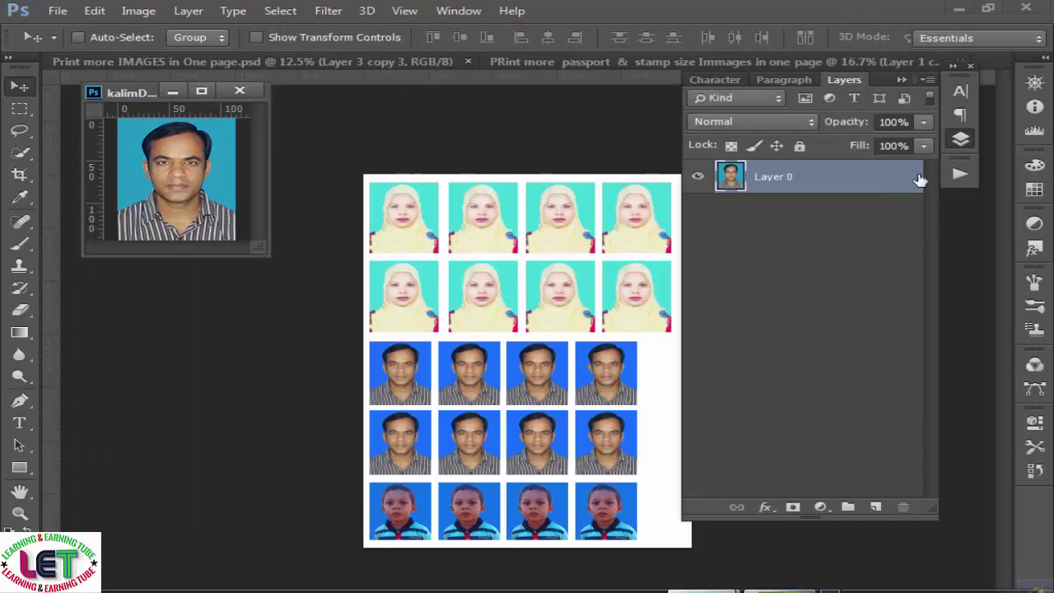
Copy the man's portrait onto the Letter page below the woman's row and scale it to about 457% wide and 369% high
{"action": "left_click", "coordinate": [902, 80]}
{"action": "left_click_drag", "start_coordinate": [198, 198], "coordinate": [352, 306]}
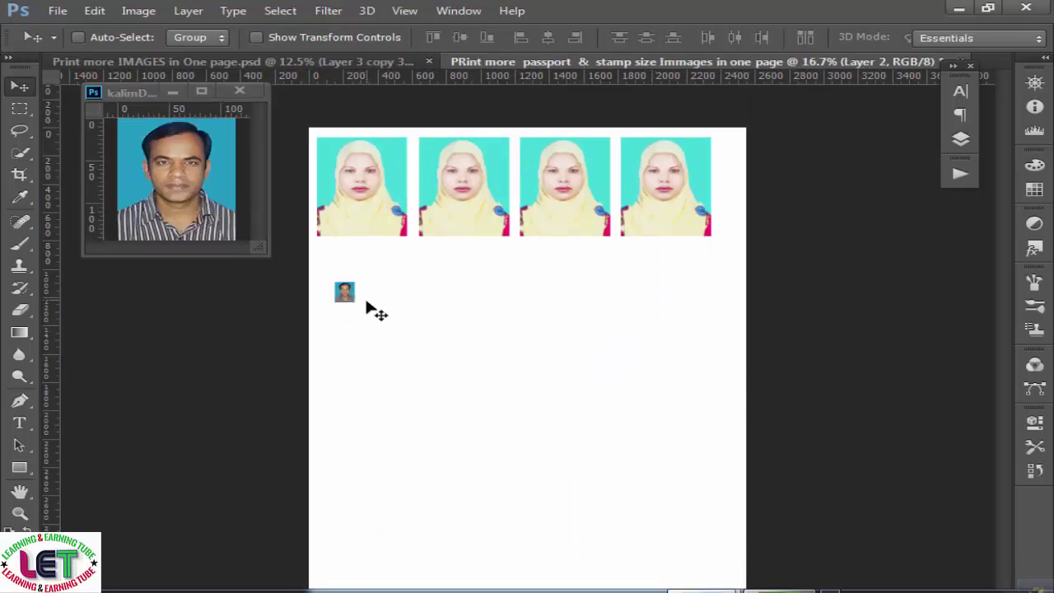
{"action": "key", "text": "ctrl+t"}
{"action": "left_click_drag", "start_coordinate": [359, 308], "coordinate": [403, 294]}
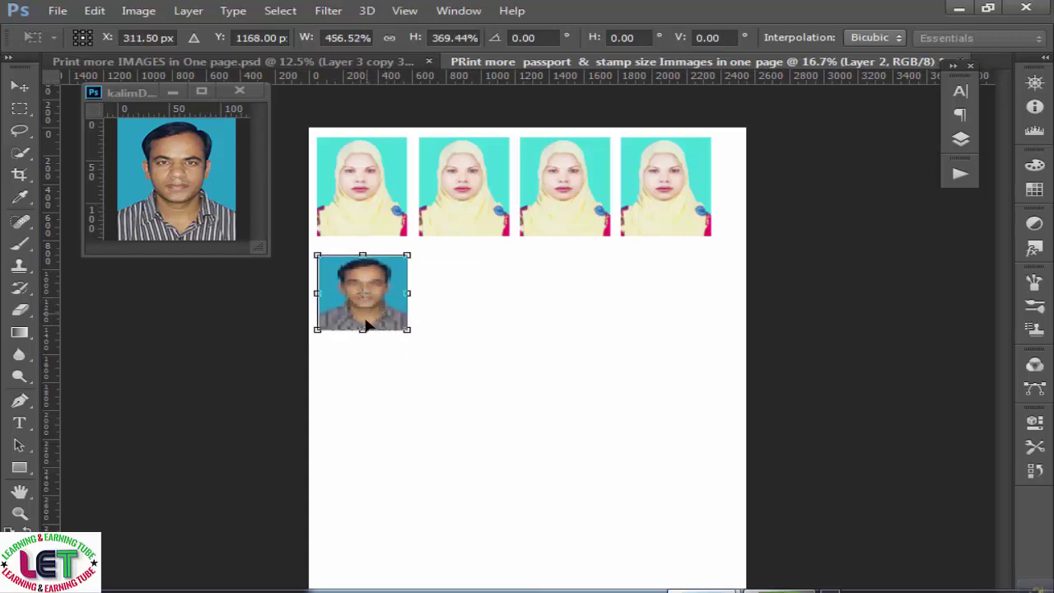
{"action": "left_click", "coordinate": [21, 87]}
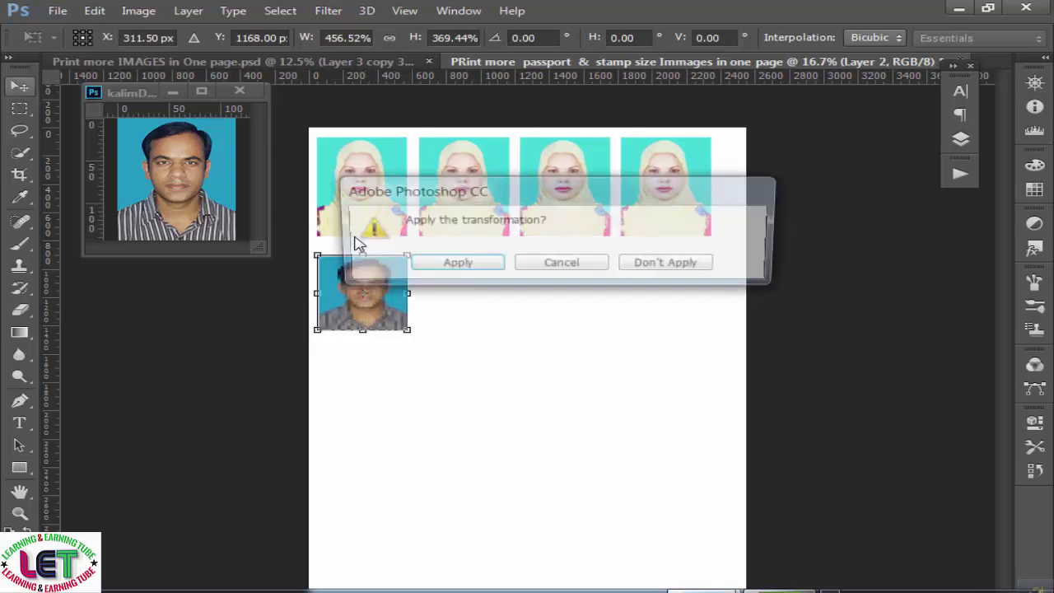
{"action": "left_click", "coordinate": [449, 268]}
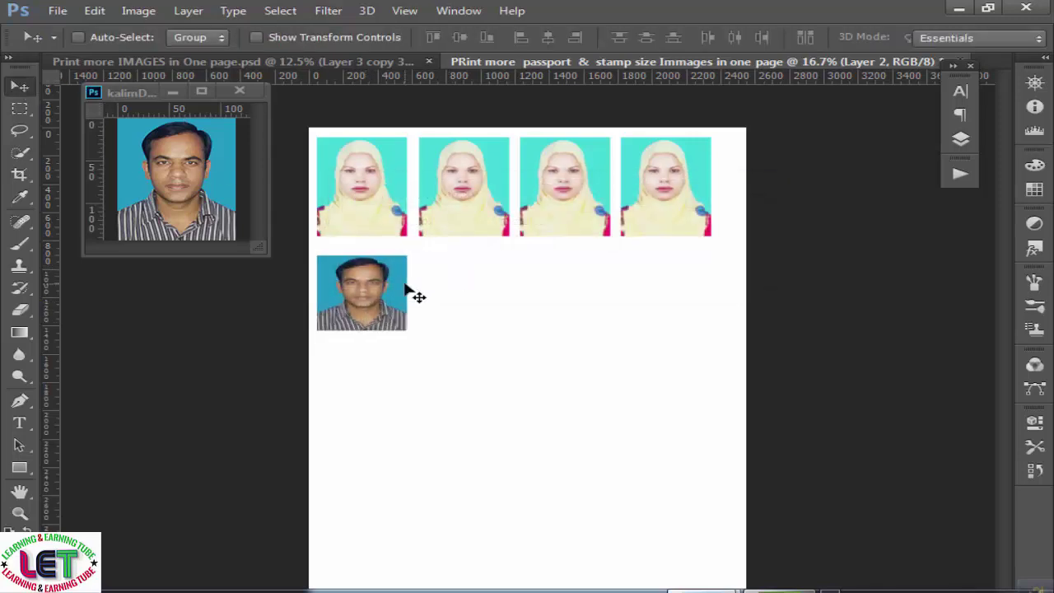
Fine-tune the width of the man's portrait to about 525 px with Free Transform and apply it
{"action": "key", "text": "ctrl+t"}
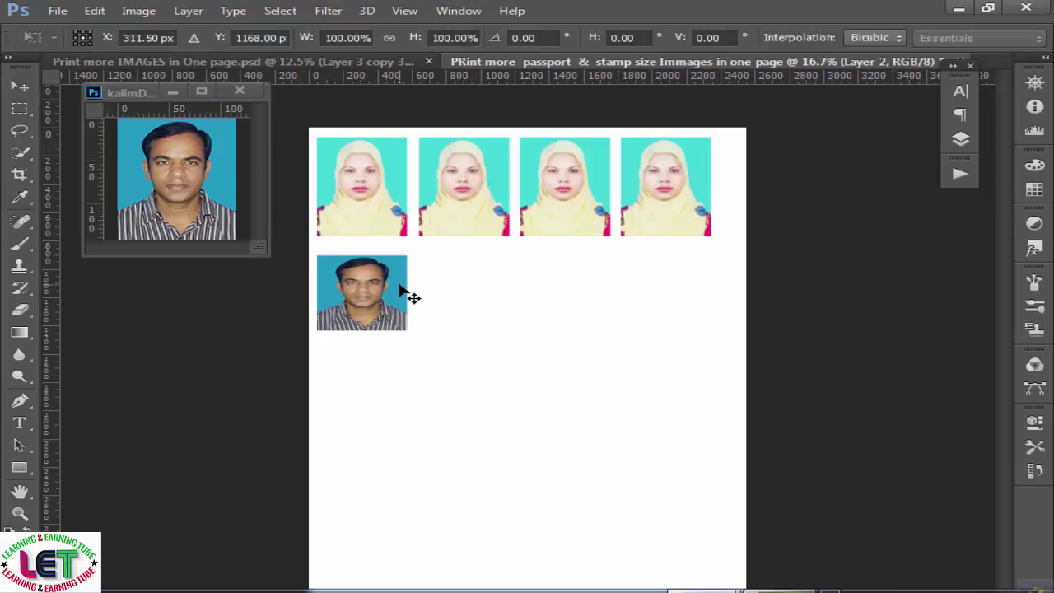
{"action": "left_click_drag", "start_coordinate": [407, 292], "coordinate": [404, 292]}
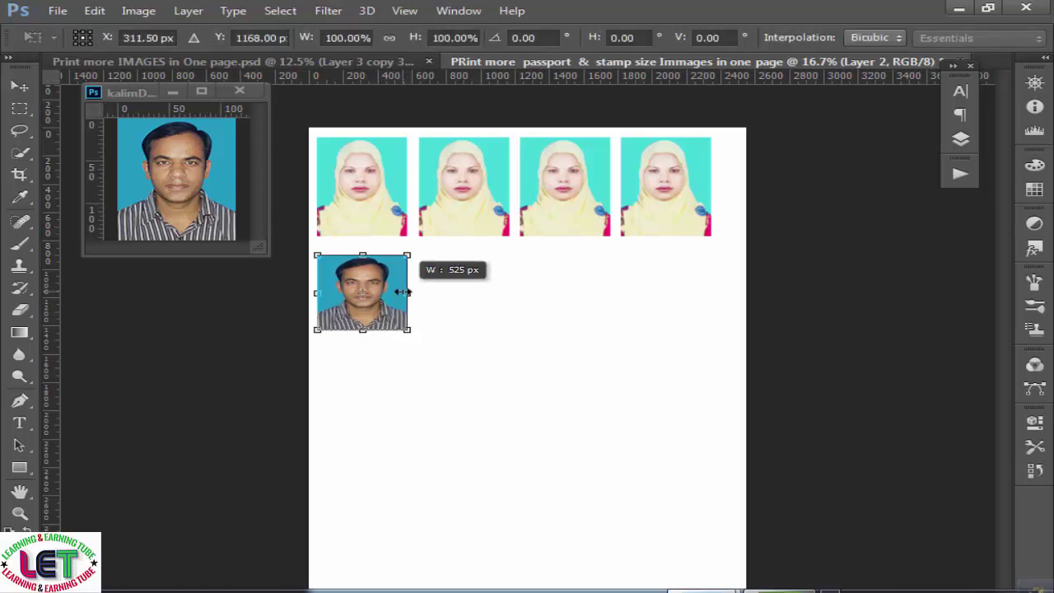
{"action": "left_click", "coordinate": [20, 86]}
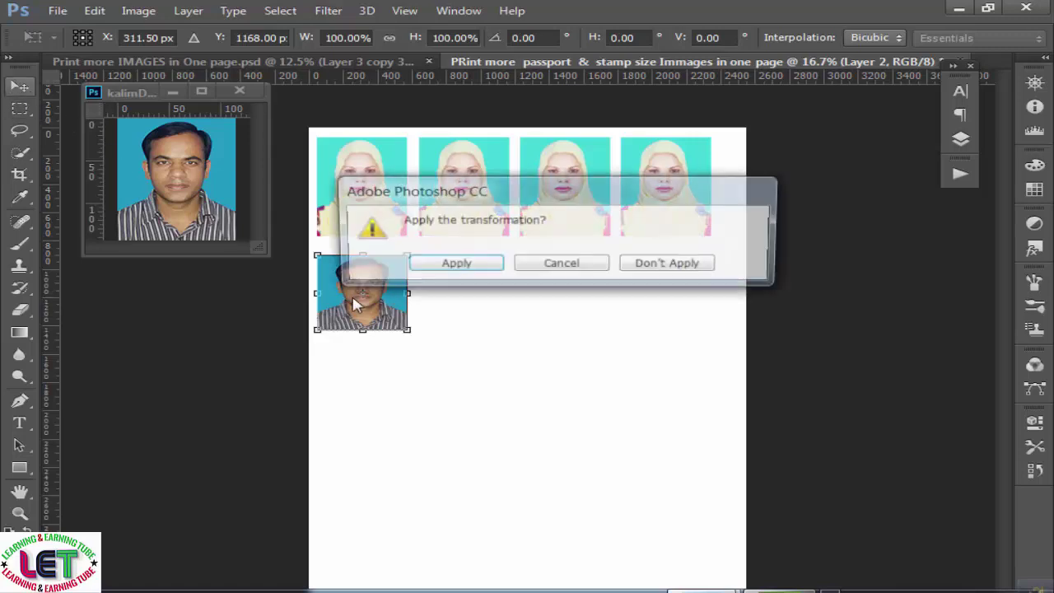
{"action": "left_click", "coordinate": [416, 270]}
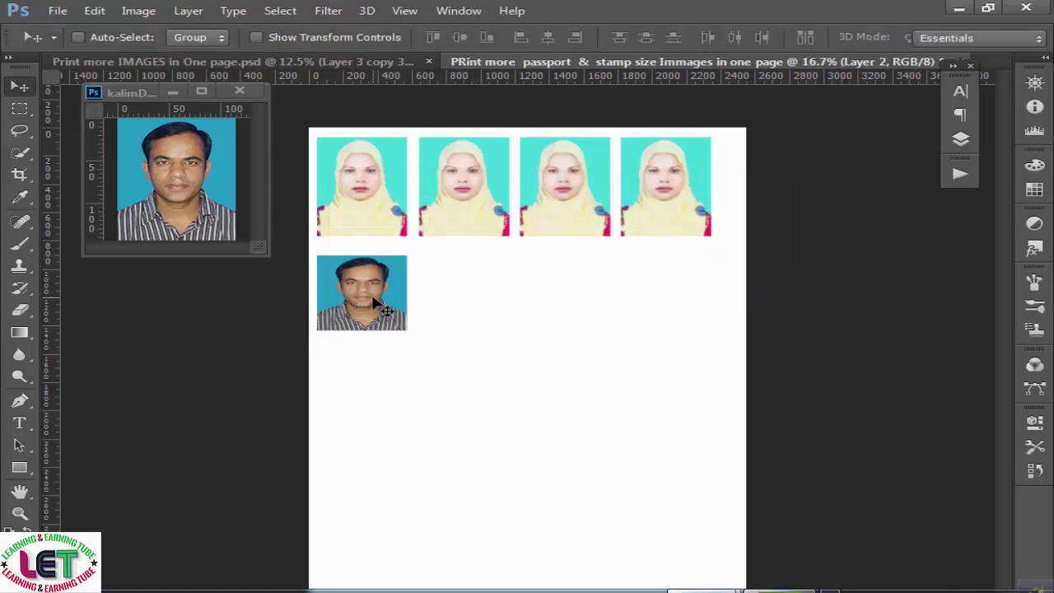
Duplicate the man's portrait beside the original and nudge the copy slightly left under the second woman's portrait
{"action": "left_click_drag", "start_coordinate": [375, 305], "coordinate": [450, 305]}
{"action": "key", "text": "alt"}
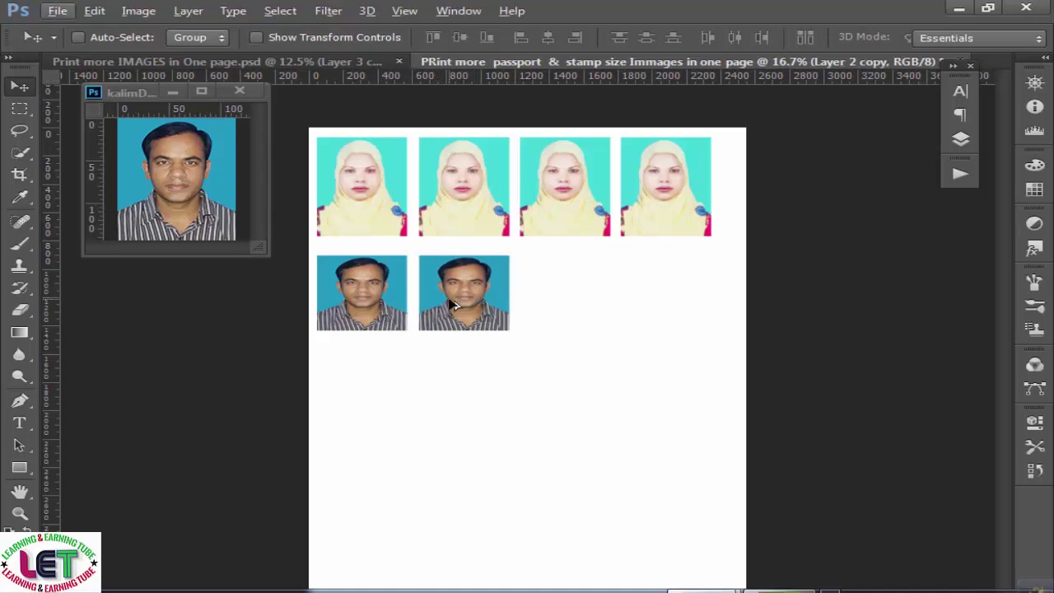
{"action": "key", "text": "Left"}
{"action": "key", "text": "Left"}
{"action": "key", "text": "Left"}
Duplicate the man's portrait twice more to complete a row of four, nudging the copies left to even the gaps
{"action": "left_click_drag", "start_coordinate": [445, 307], "coordinate": [646, 306]}
{"action": "key", "text": "Left"}
{"action": "key", "text": "Left"}
{"action": "key", "text": "Left"}
{"action": "key", "text": "shift+Left"}
{"action": "key", "text": "shift+Left"}
{"action": "key", "text": "shift+Left"}
{"action": "key", "text": "shift+Left"}
{"action": "key", "text": "shift+Left"}
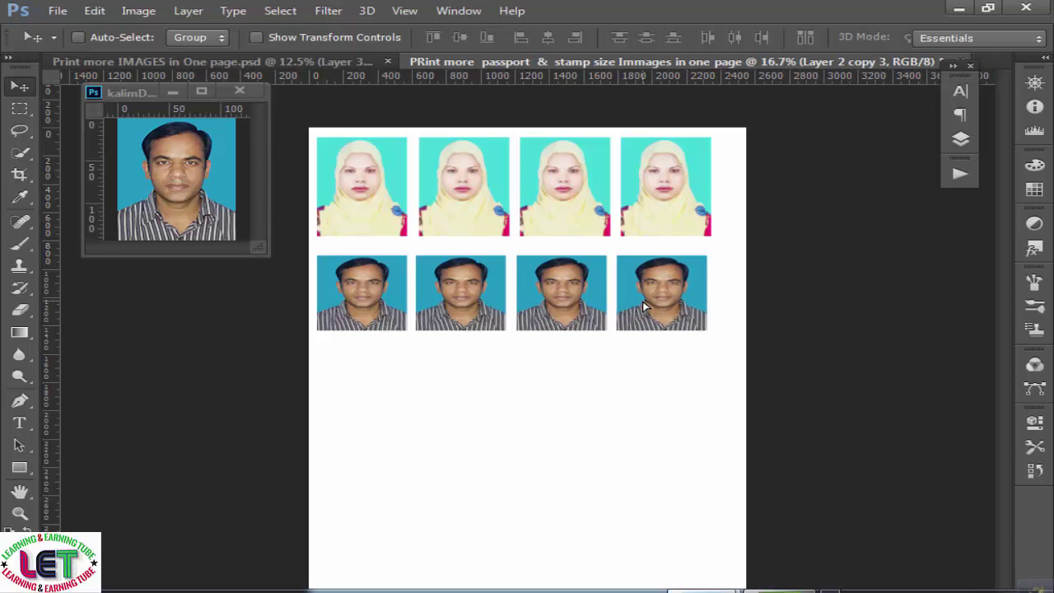
Duplicate the row's fourth man's portrait straight below itself and nudge the copy down to leave a narrow gap
{"action": "left_click_drag", "start_coordinate": [647, 306], "coordinate": [658, 386]}
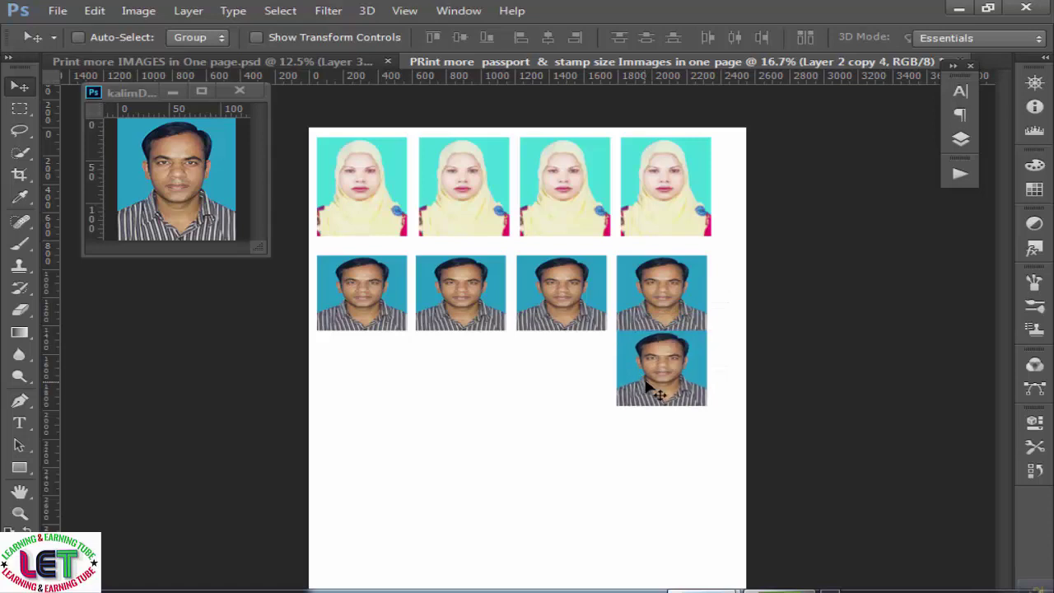
{"action": "key", "text": "shift+Down"}
{"action": "key", "text": "shift+Down"}
{"action": "key", "text": "shift+Down"}
{"action": "key", "text": "shift+Down"}
{"action": "key", "text": "shift+Down"}
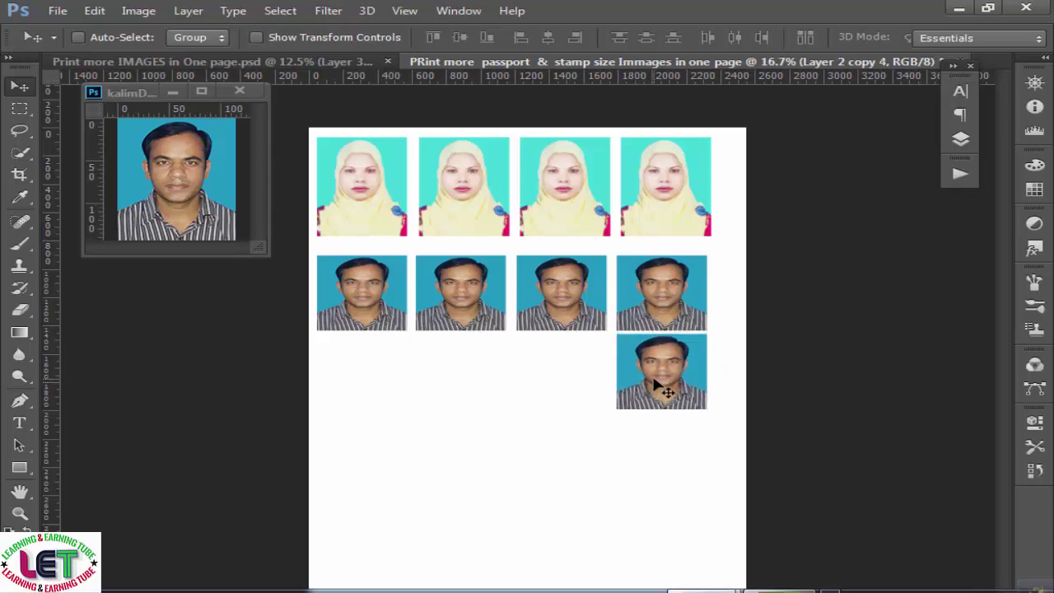
{"action": "key", "text": "shift+Down"}
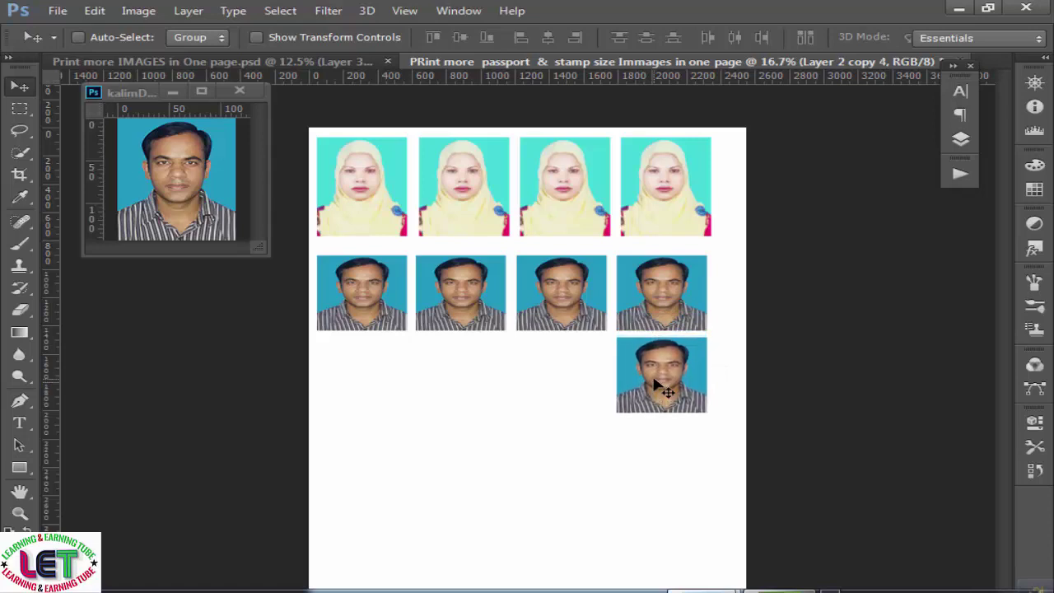
Duplicate the lower man's portrait leftwards three times to complete a second row of four, nudging the last copy into line
{"action": "left_click_drag", "start_coordinate": [658, 386], "coordinate": [449, 385]}
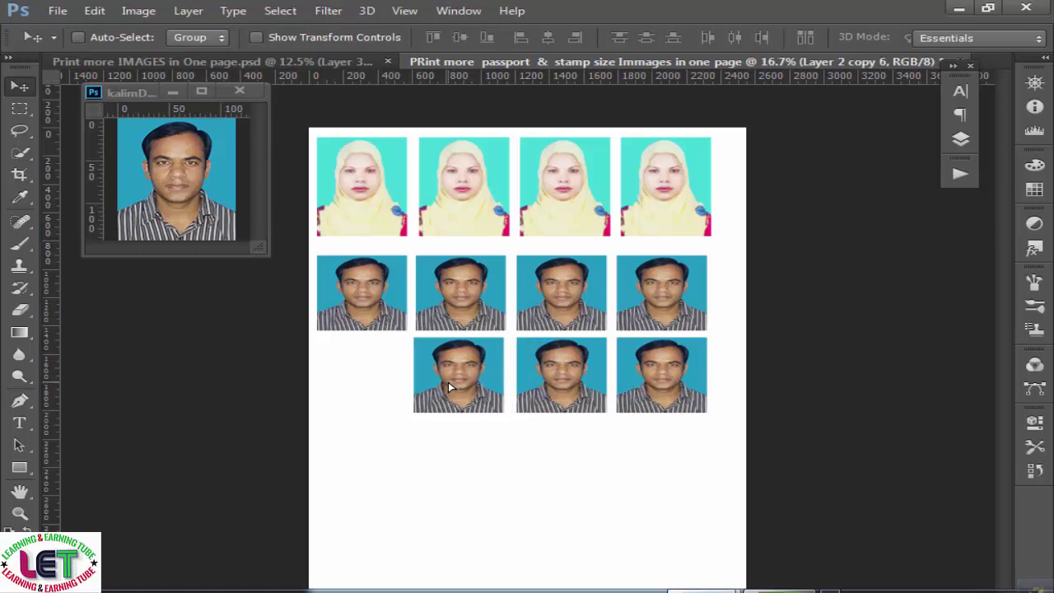
{"action": "left_click_drag", "start_coordinate": [449, 387], "coordinate": [349, 387]}
{"action": "key", "text": "shift+Left"}
{"action": "key", "text": "shift+Left"}
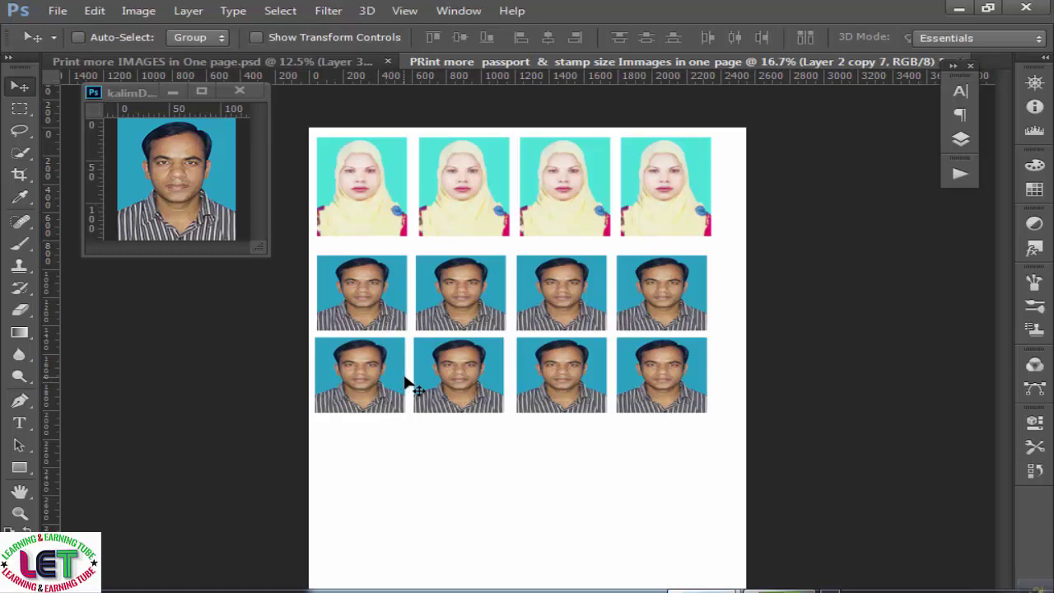
Select the Layer 1 copy layer and duplicate the woman's portrait into a row of four below the man's two rows
{"action": "left_click", "coordinate": [961, 139]}
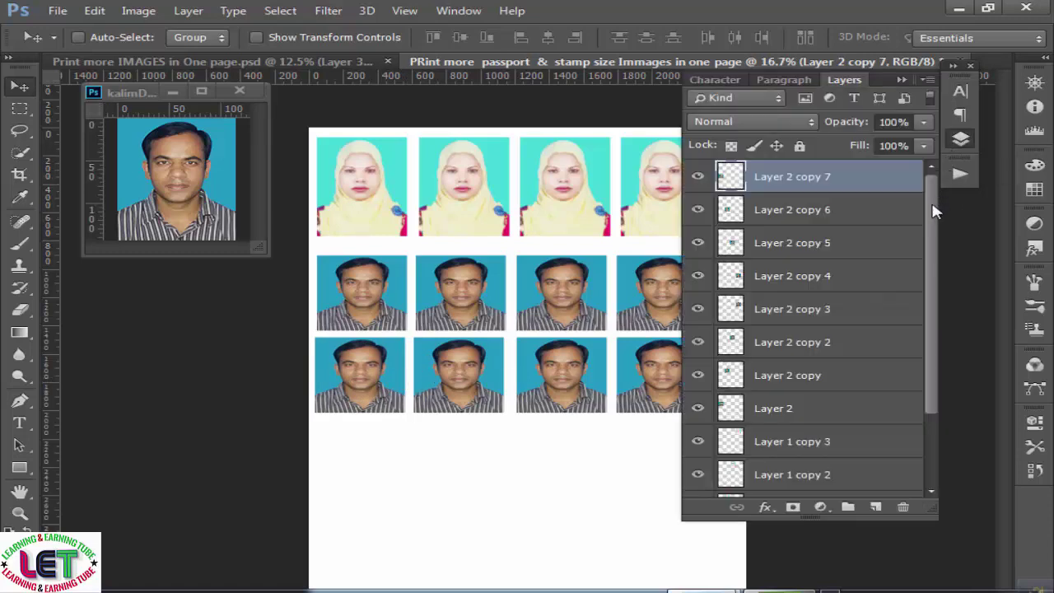
{"action": "left_click_drag", "start_coordinate": [933, 212], "coordinate": [918, 283]}
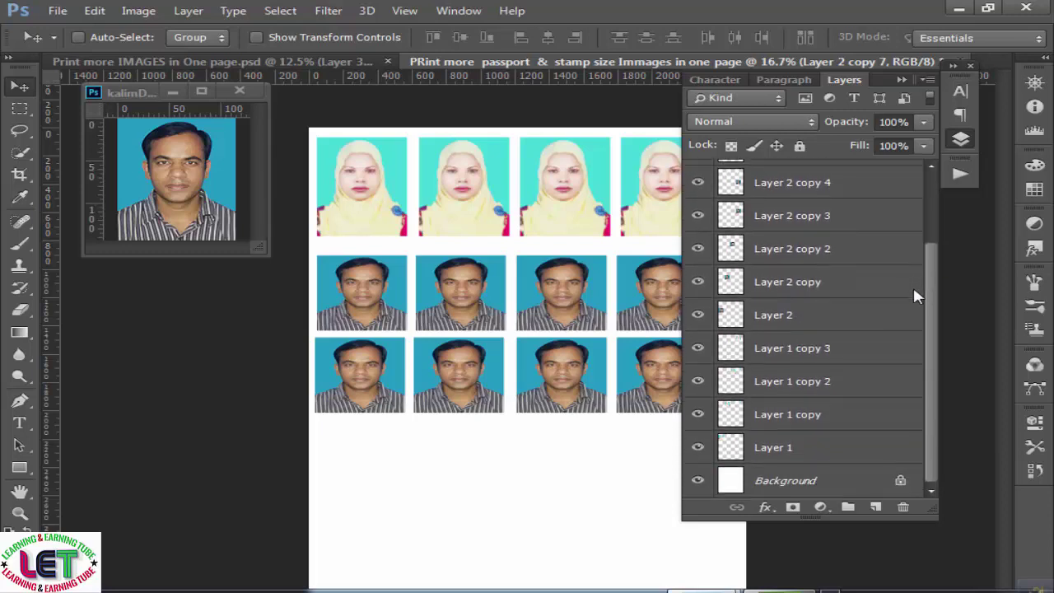
{"action": "left_click", "coordinate": [772, 421]}
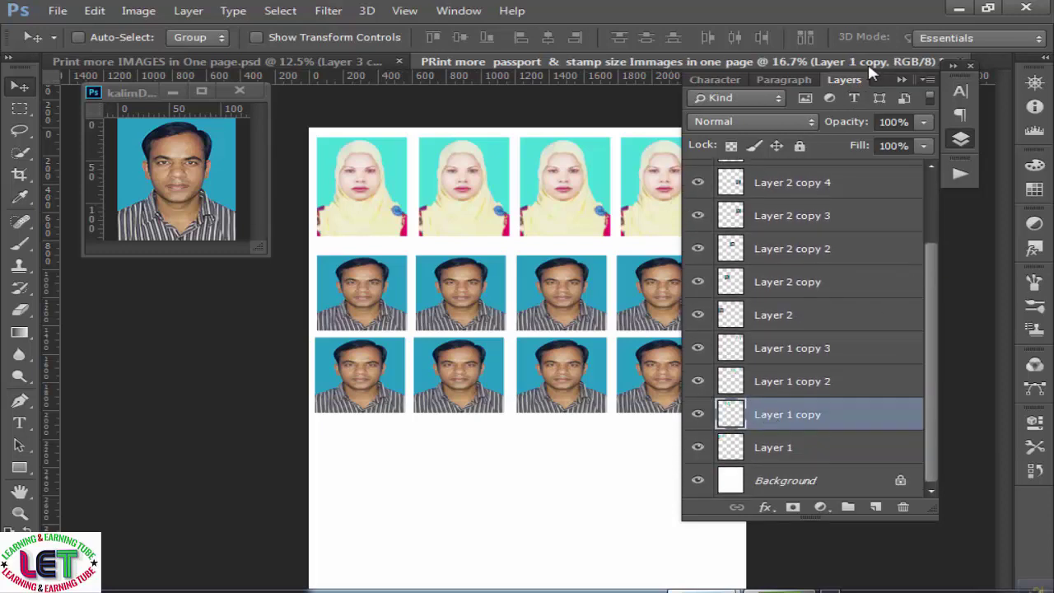
{"action": "left_click", "coordinate": [903, 79]}
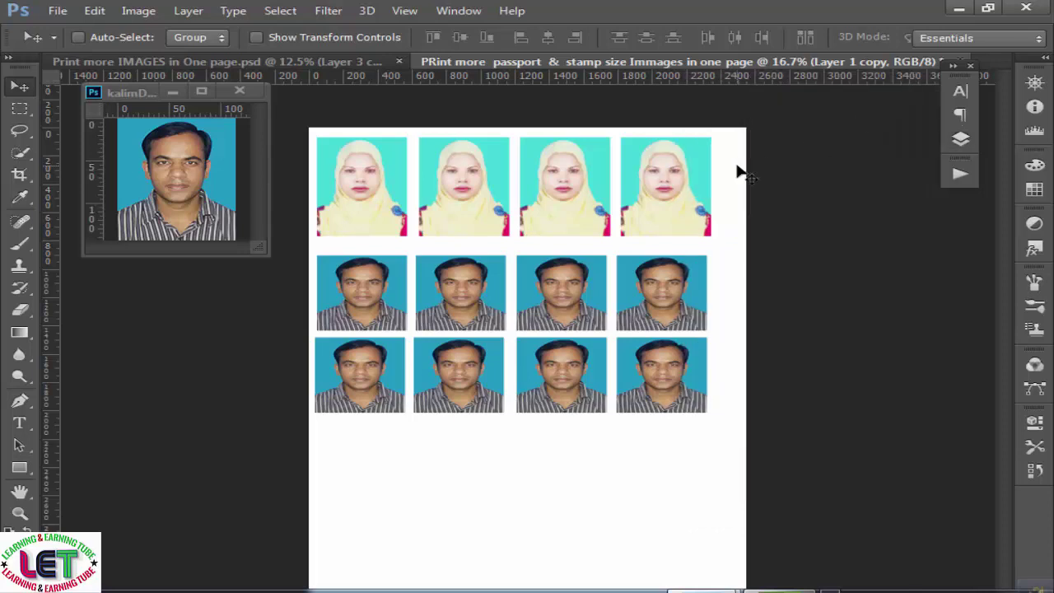
{"action": "key", "text": "ctrl+t"}
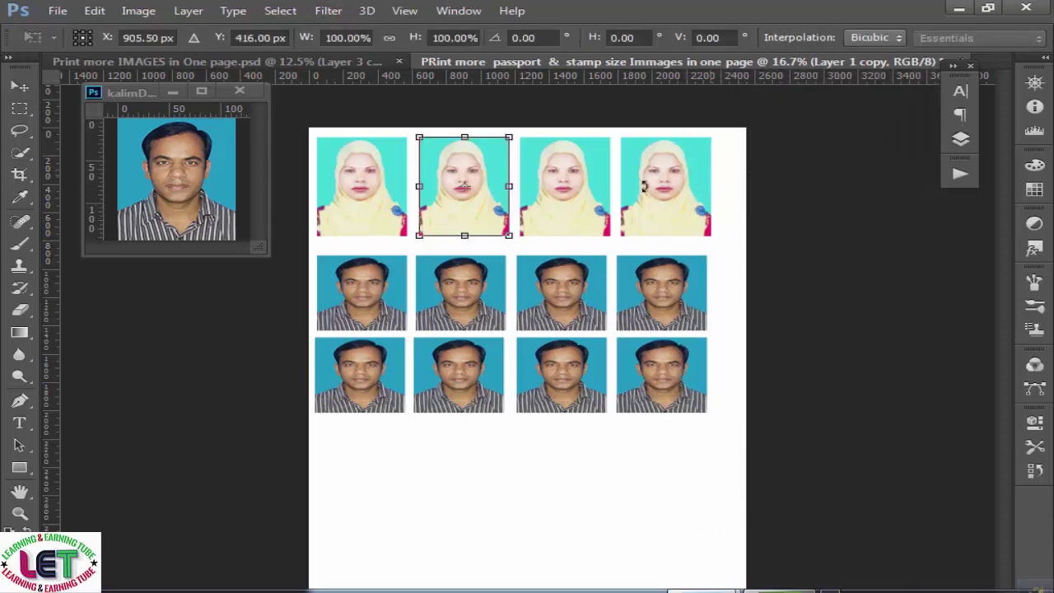
{"action": "left_click", "coordinate": [20, 85]}
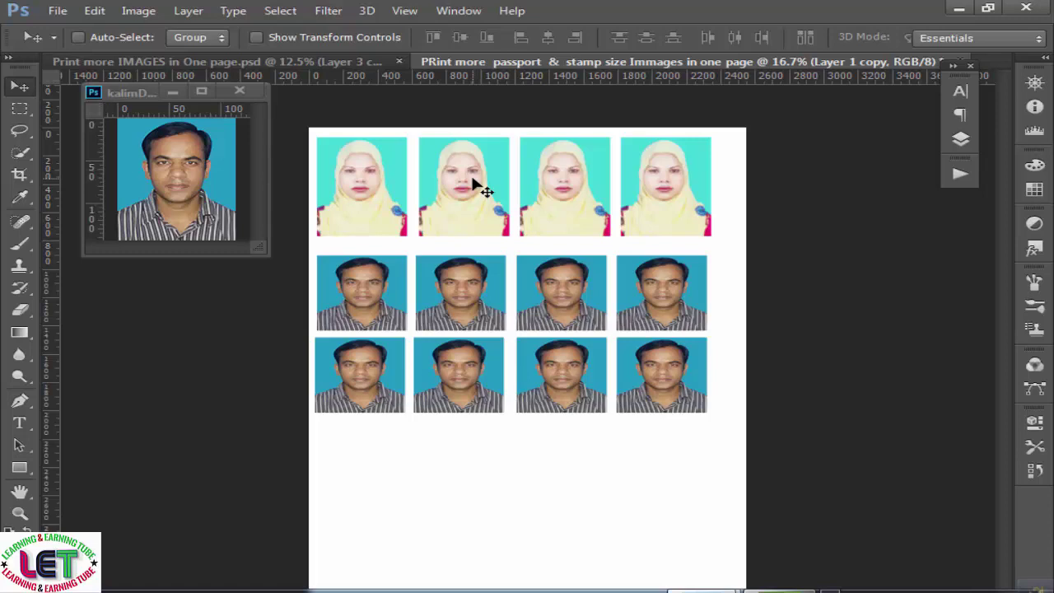
{"action": "left_click_drag", "start_coordinate": [483, 190], "coordinate": [666, 482]}
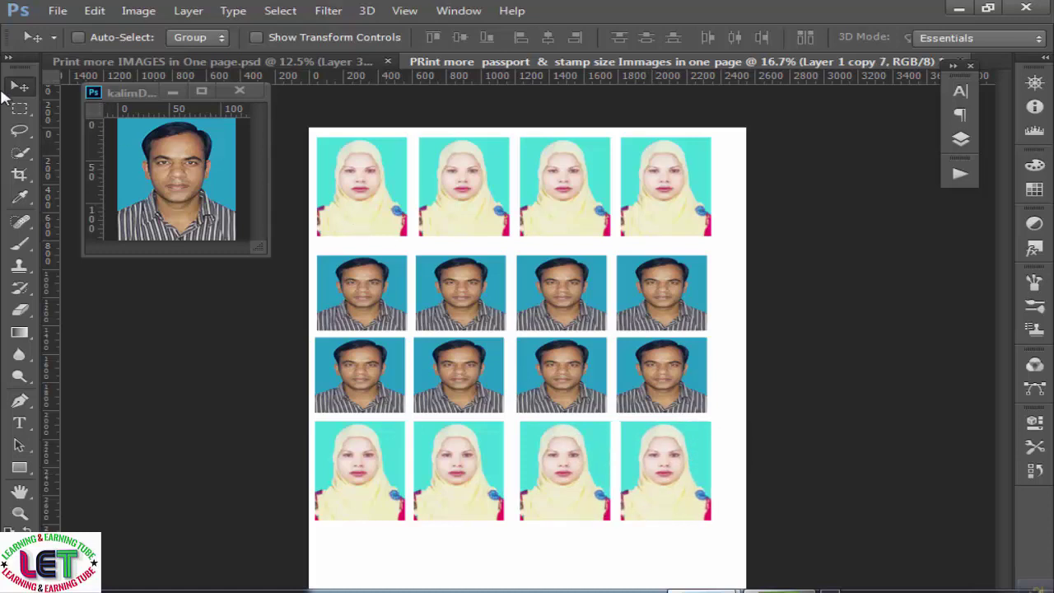
Open the boy's blue-background portrait edit-2(1.5x1.9) from the sea beach(2.11.10) folder on drive D
{"action": "left_click", "coordinate": [56, 10]}
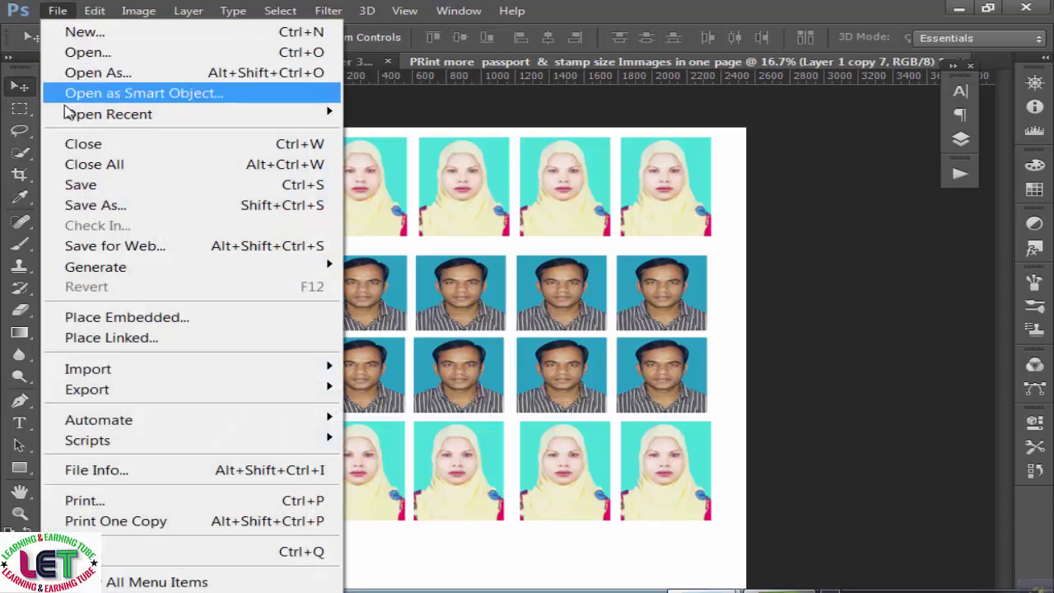
{"action": "left_click", "coordinate": [82, 53]}
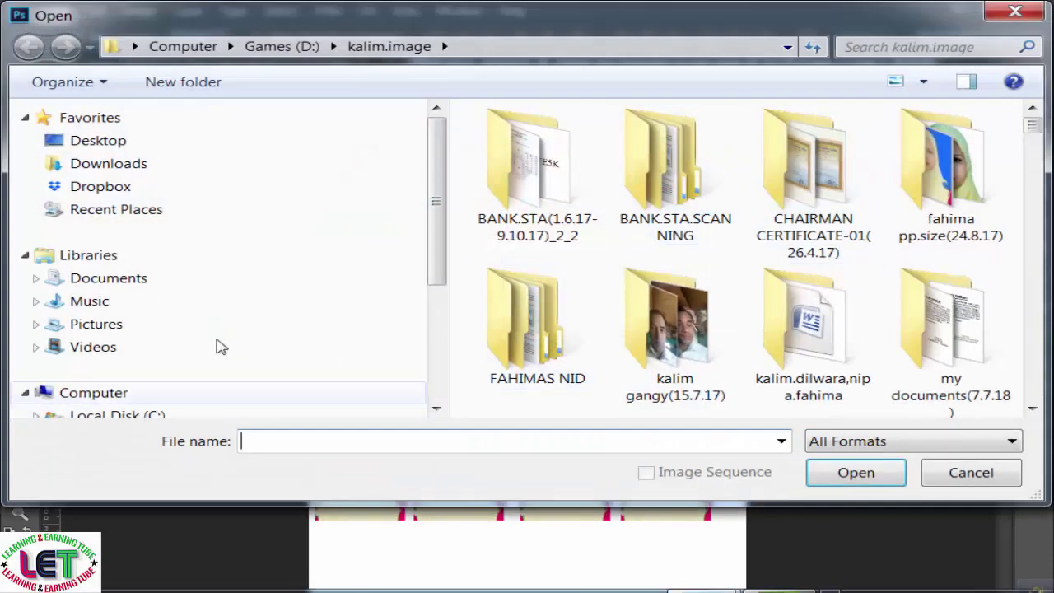
{"action": "left_click_drag", "start_coordinate": [437, 140], "coordinate": [428, 207]}
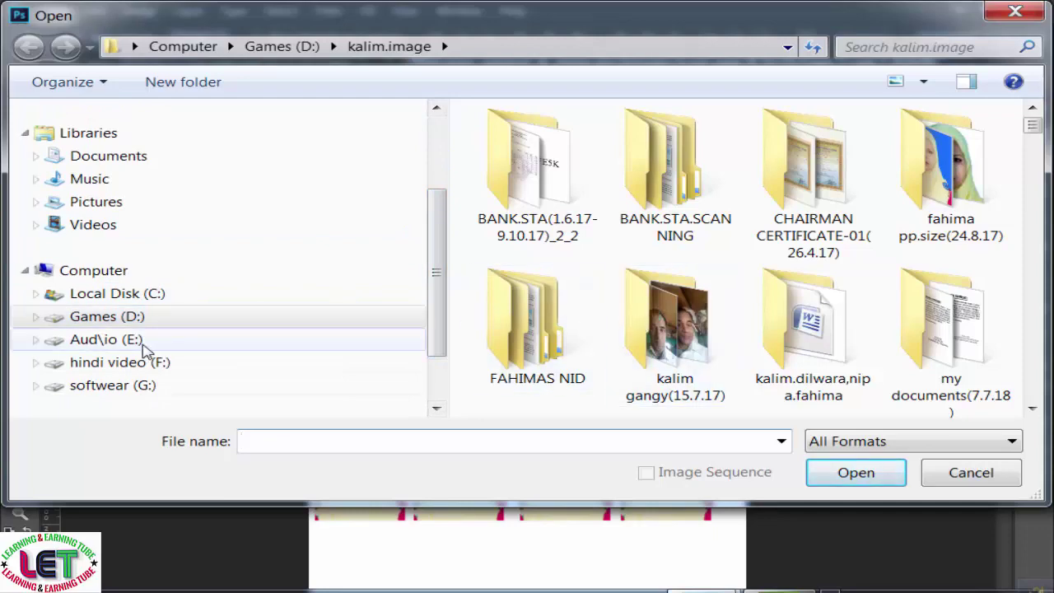
{"action": "left_click", "coordinate": [132, 317]}
{"action": "scroll", "coordinate": [704, 330], "scroll_direction": "down", "scroll_amount": 8}
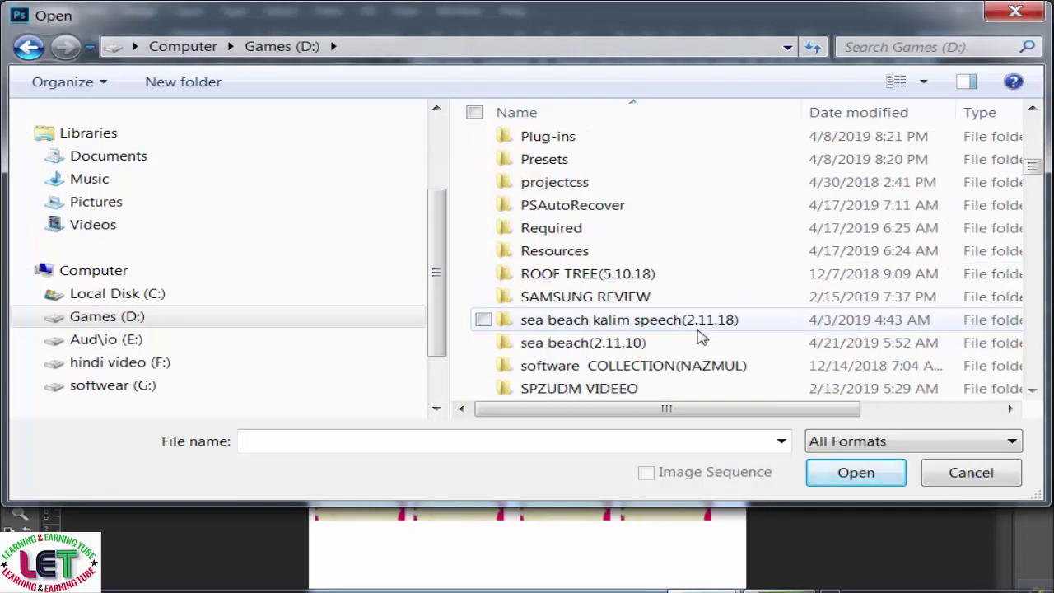
{"action": "double_click", "coordinate": [630, 344]}
{"action": "left_click_drag", "start_coordinate": [1036, 136], "coordinate": [987, 389]}
{"action": "left_click", "coordinate": [564, 377]}
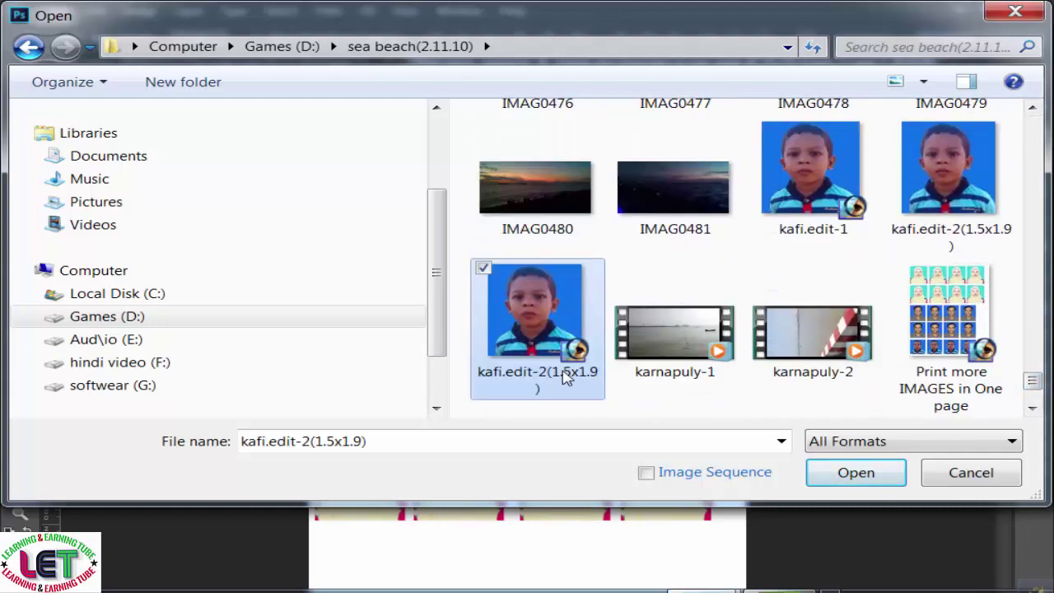
{"action": "left_click", "coordinate": [869, 478]}
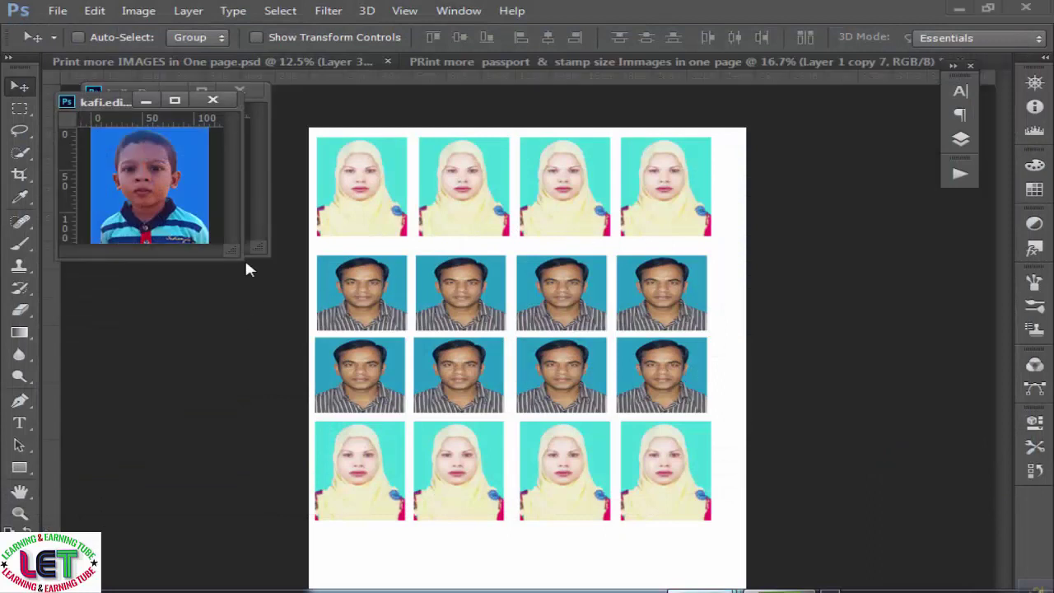
Copy the boy's portrait onto the page below the last row, and close both source images without saving changes
{"action": "left_click_drag", "start_coordinate": [231, 258], "coordinate": [274, 304]}
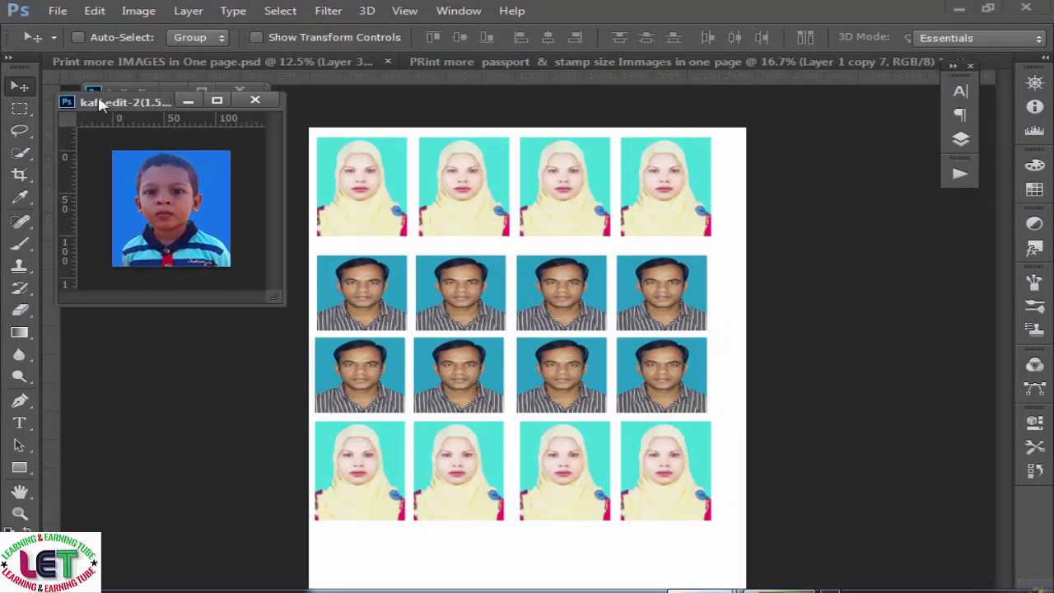
{"action": "left_click_drag", "start_coordinate": [188, 224], "coordinate": [359, 570]}
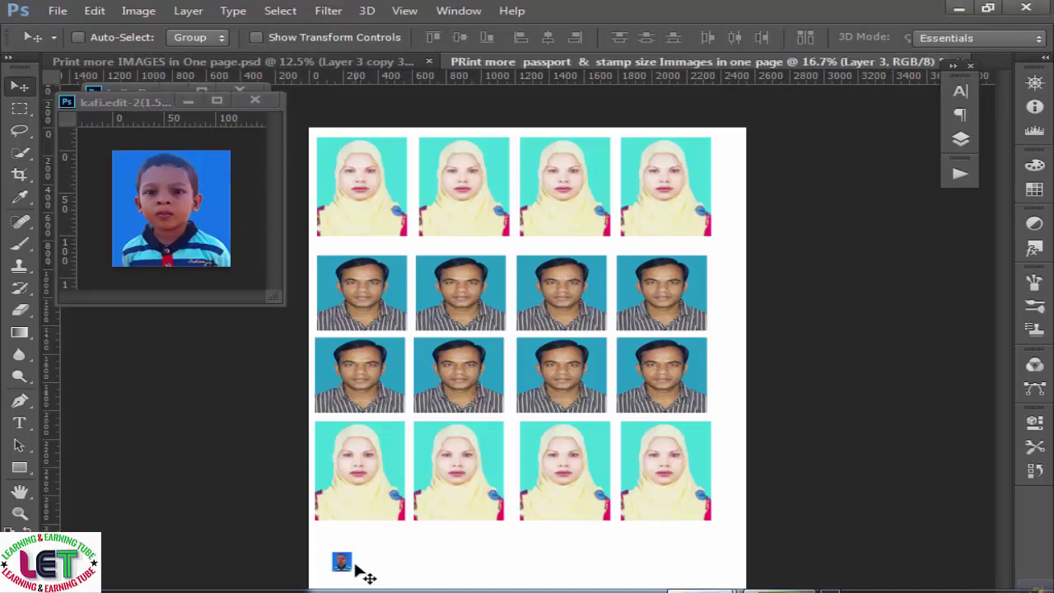
{"action": "left_click", "coordinate": [257, 98]}
{"action": "left_click", "coordinate": [241, 90]}
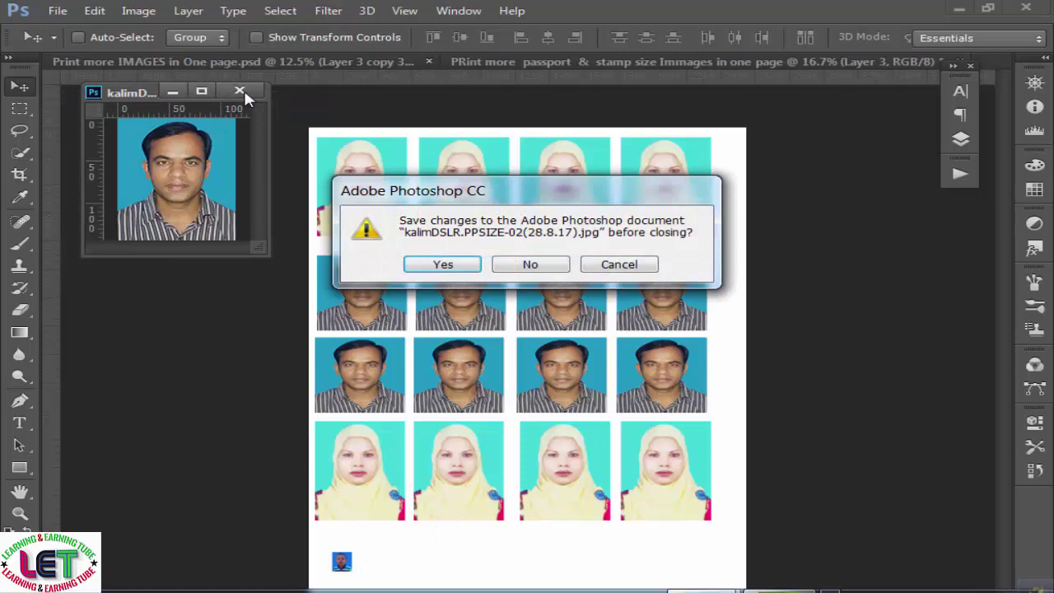
{"action": "left_click", "coordinate": [548, 271]}
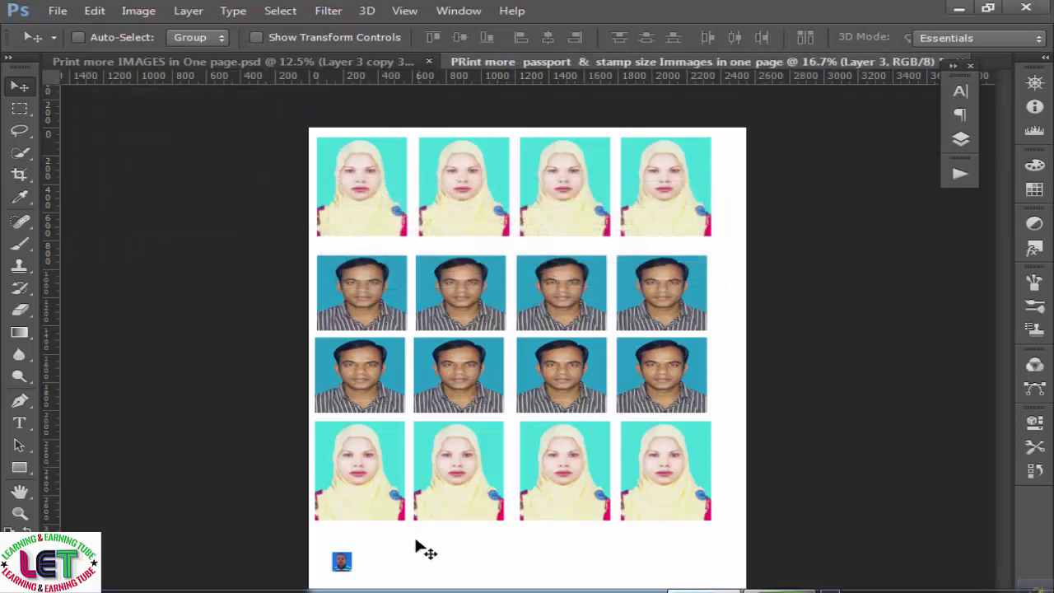
Scale the boy's portrait to about 476% wide and 398% high, aligned with the first column beneath the last row
{"action": "key", "text": "ctrl+t"}
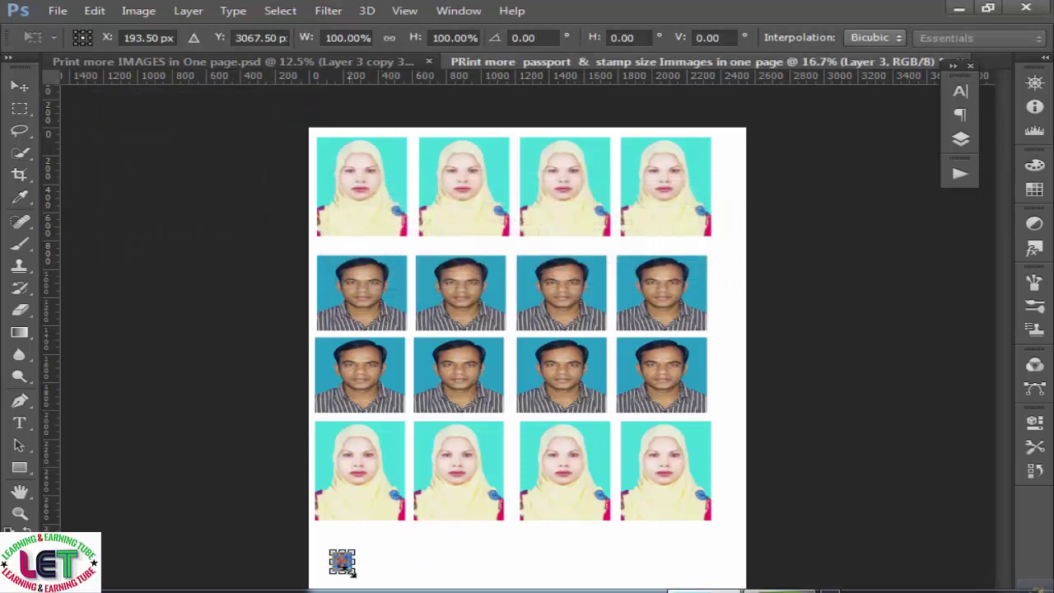
{"action": "left_click_drag", "start_coordinate": [356, 576], "coordinate": [385, 560]}
{"action": "left_click", "coordinate": [20, 86]}
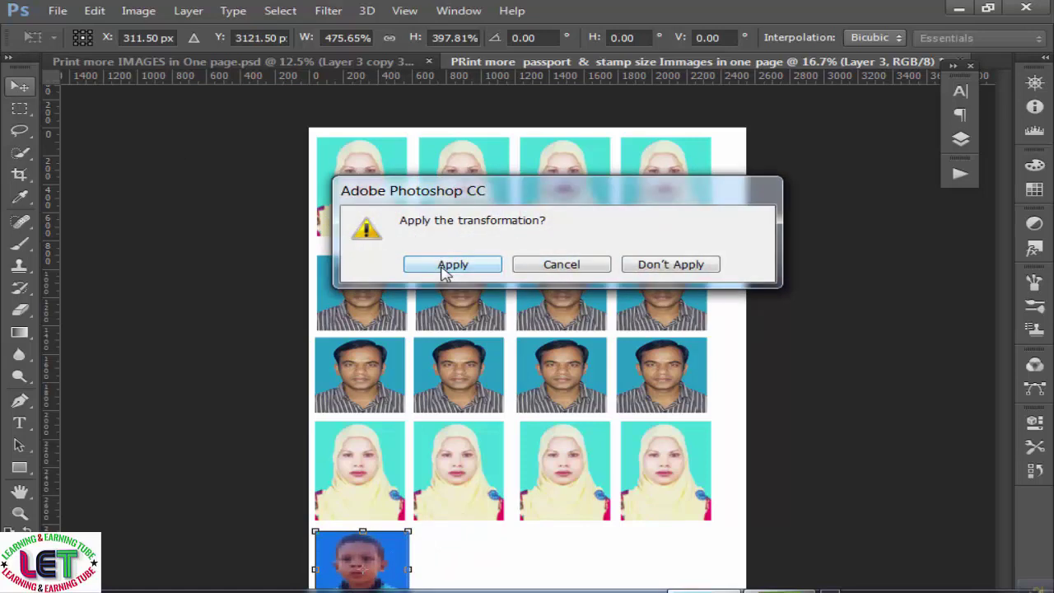
{"action": "left_click", "coordinate": [452, 265]}
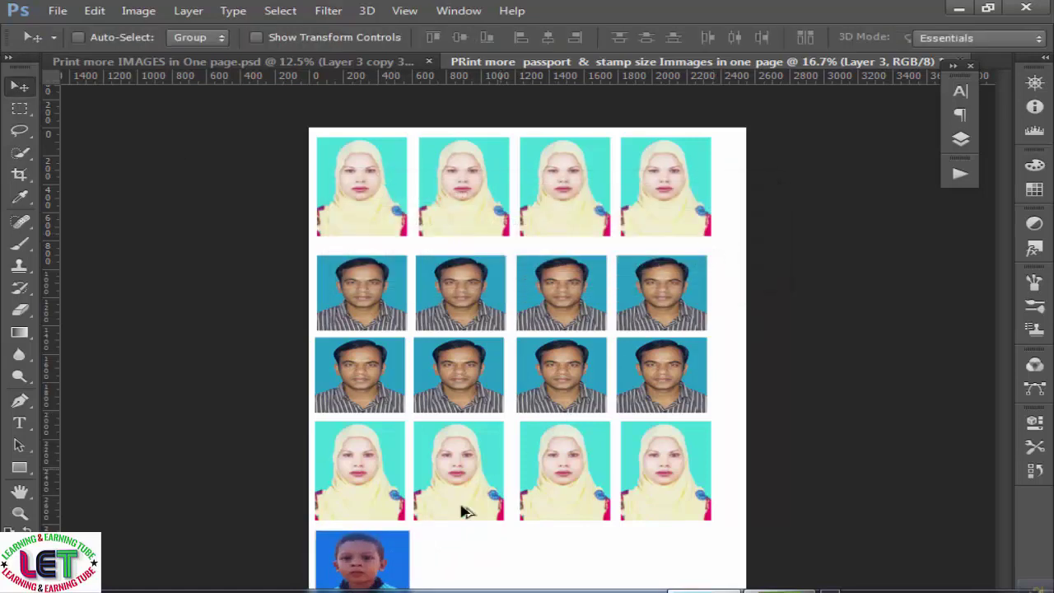
Scale the boy's portrait to about 87% wide and 79% high to fit the page's bottom edge, and duplicate it into a row of four
{"action": "left_click", "coordinate": [441, 573], "text": "alt"}
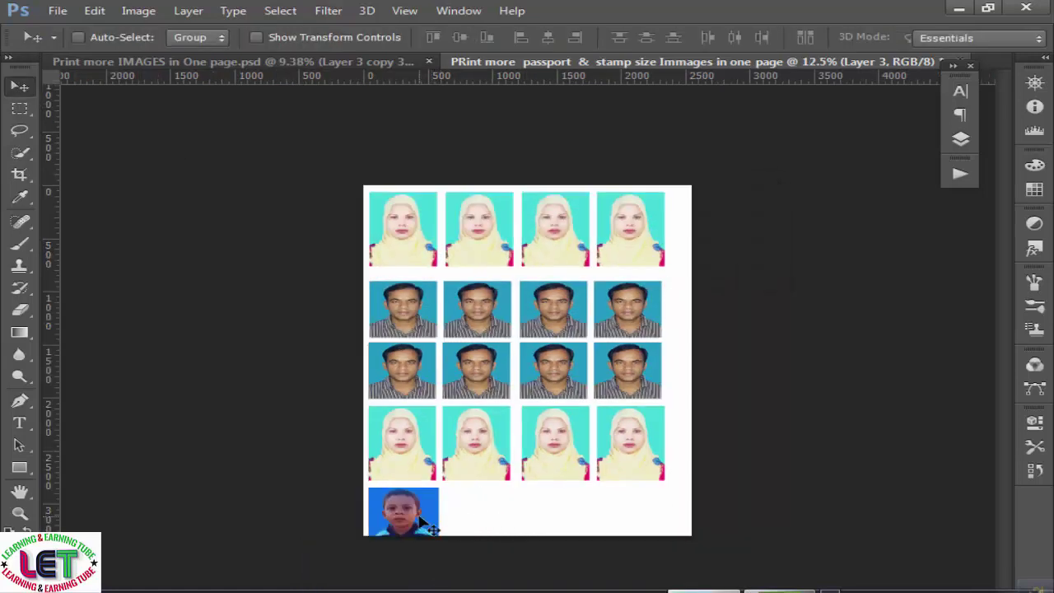
{"action": "left_click_drag", "start_coordinate": [426, 523], "coordinate": [434, 515]}
{"action": "key", "text": "ctrl+t"}
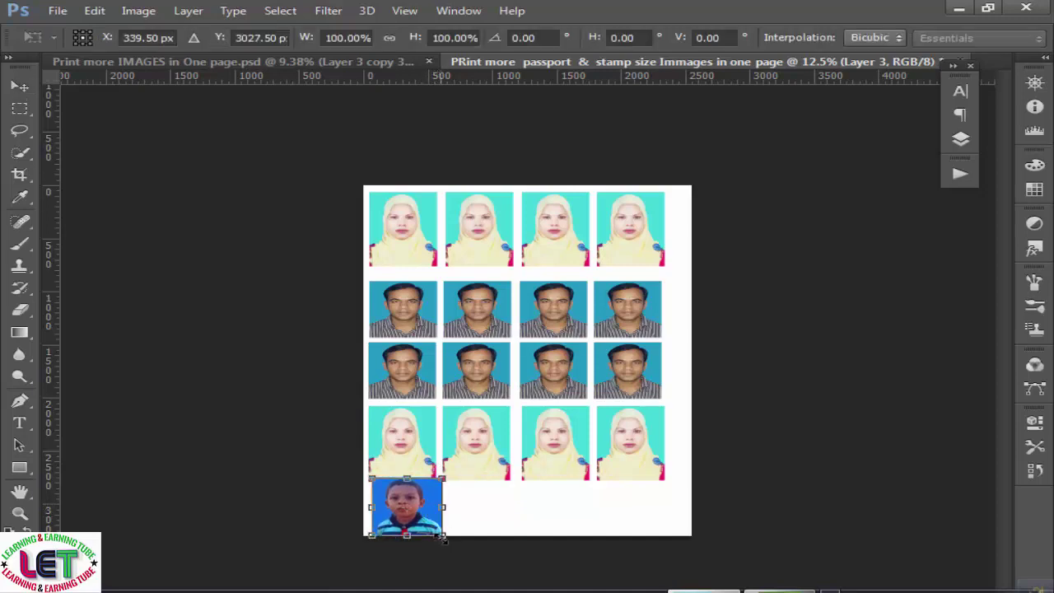
{"action": "left_click_drag", "start_coordinate": [441, 536], "coordinate": [402, 490]}
{"action": "left_click", "coordinate": [20, 85]}
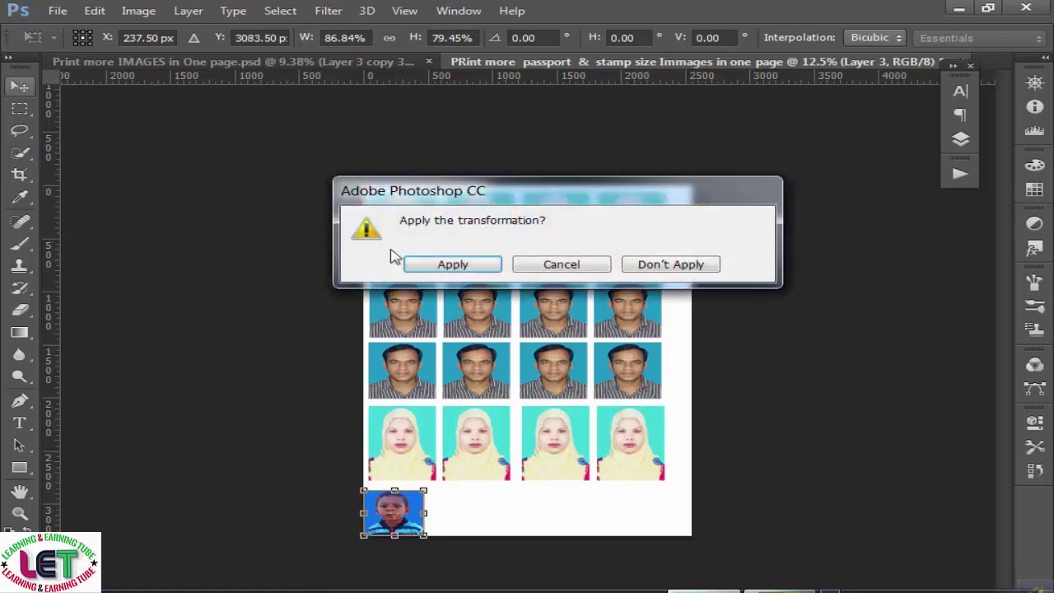
{"action": "left_click", "coordinate": [423, 263]}
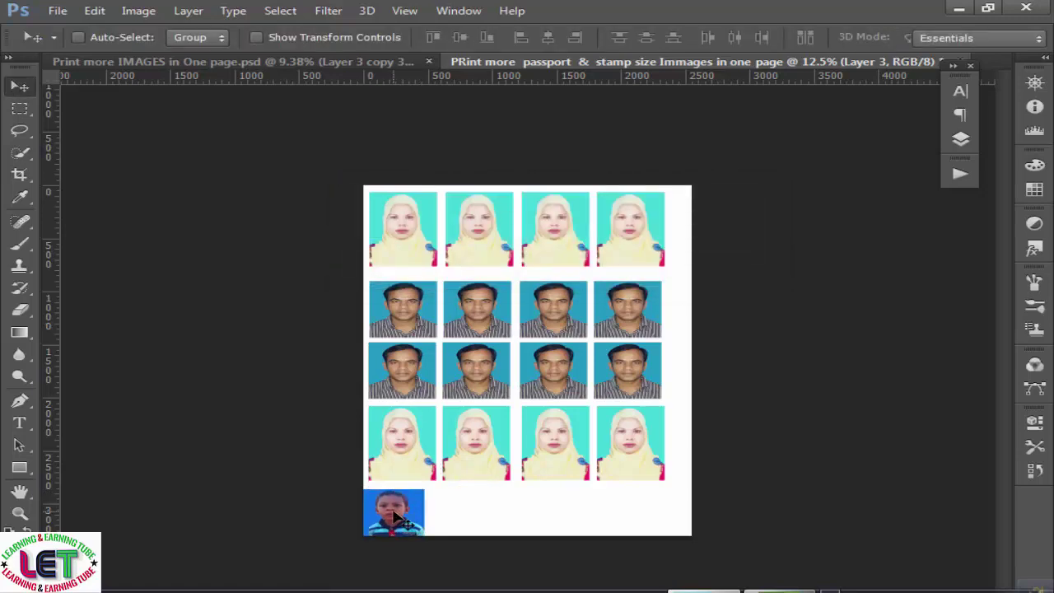
{"action": "left_click_drag", "start_coordinate": [397, 518], "coordinate": [613, 518]}
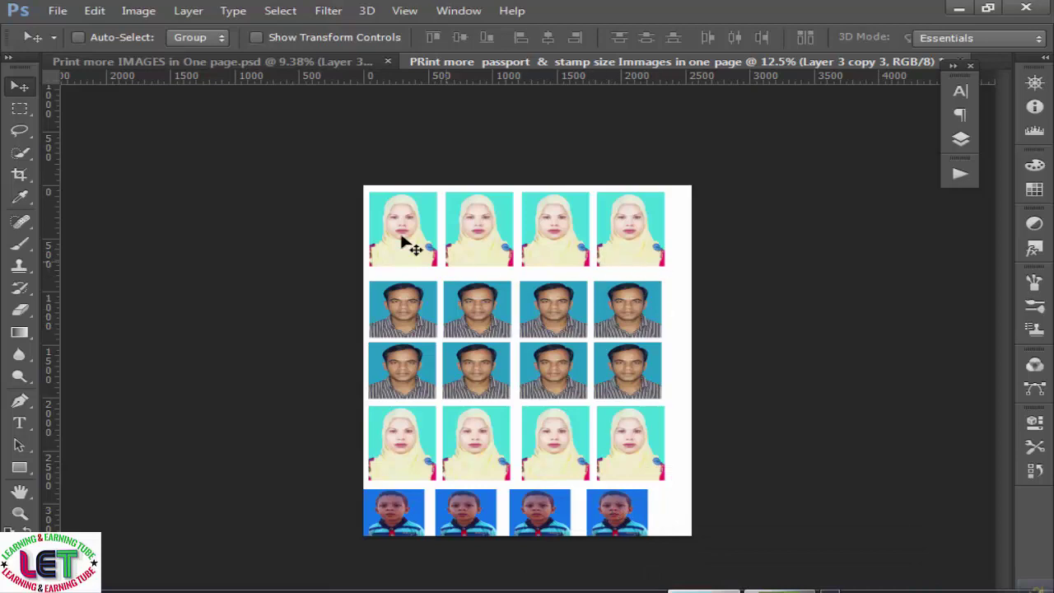
Save the page as the Photoshop PSD file "PRint more passport & stamp size Immages in one page" in sea beach(2.11.10), with Maximize Compatibility on
{"action": "left_click", "coordinate": [57, 10]}
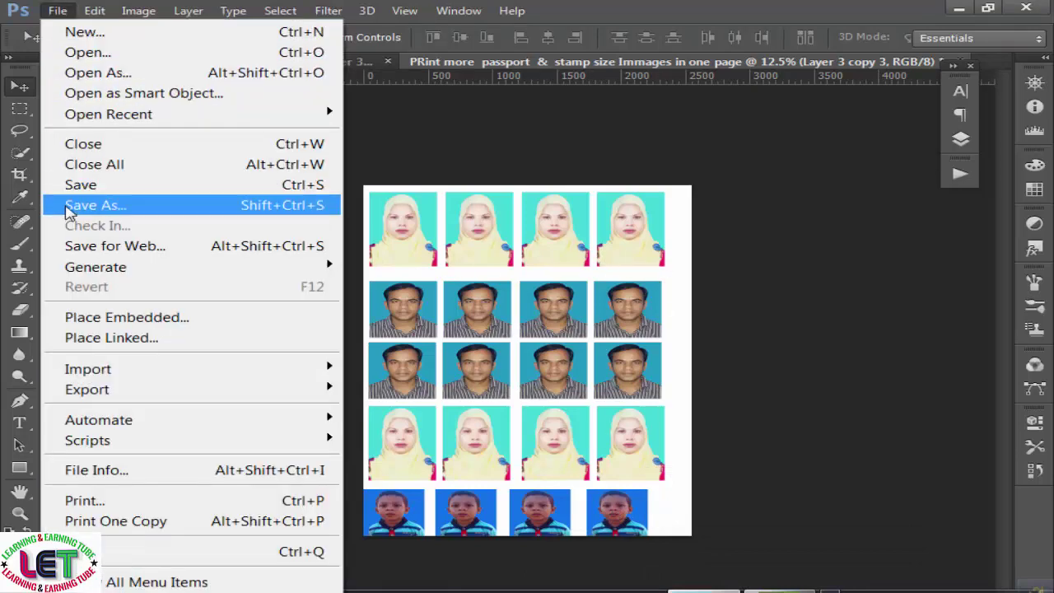
{"action": "left_click", "coordinate": [96, 206]}
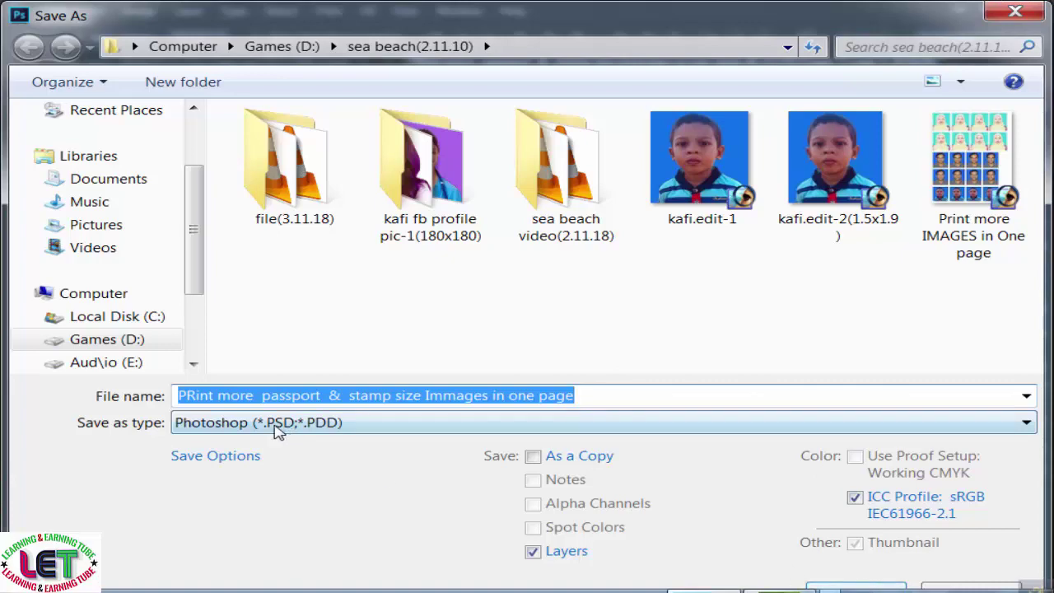
{"action": "left_click", "coordinate": [380, 426]}
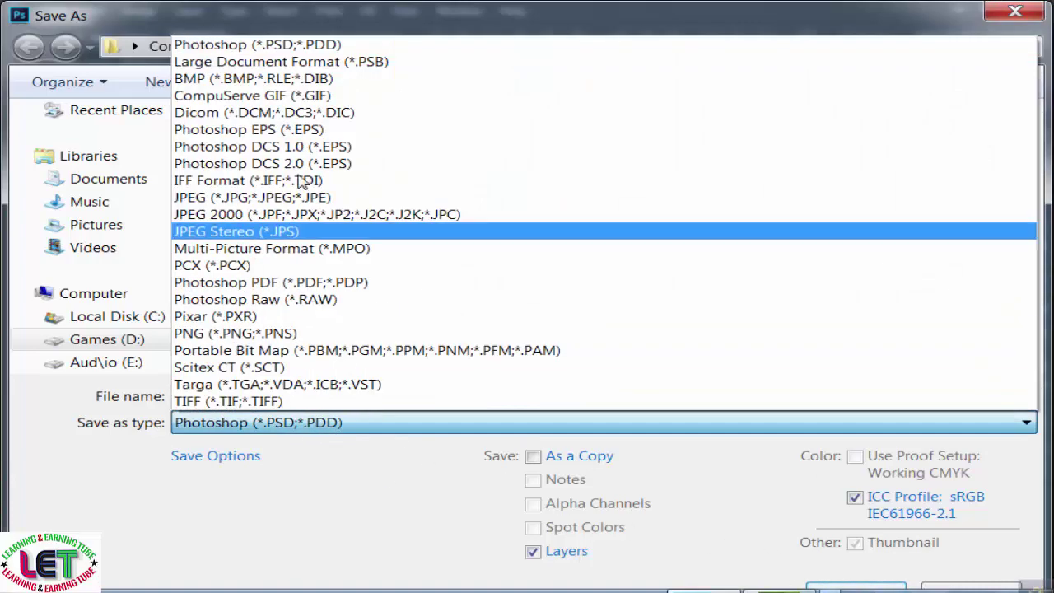
{"action": "left_click", "coordinate": [244, 46]}
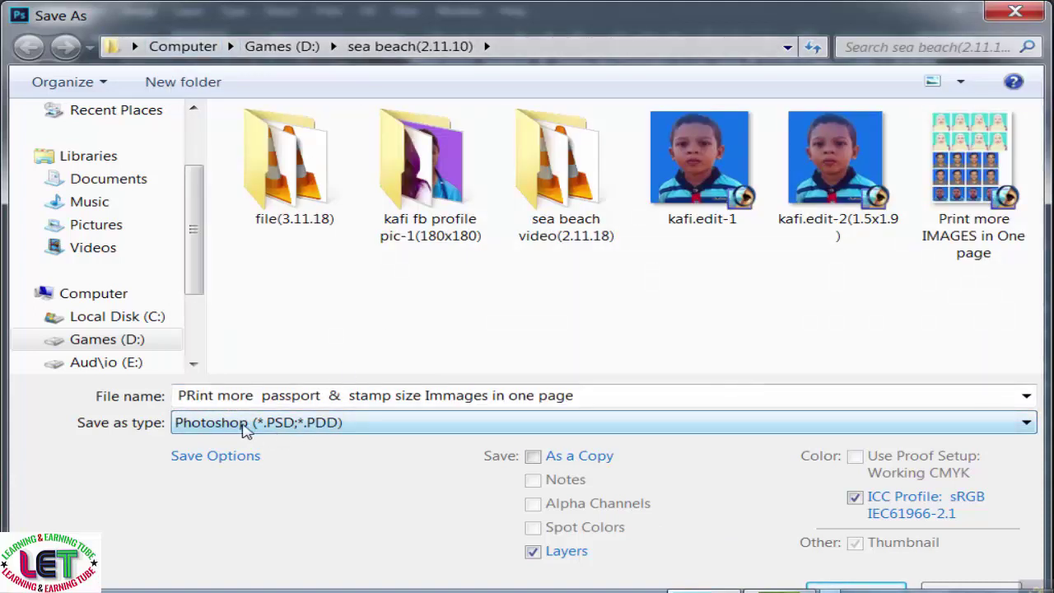
{"action": "left_click", "coordinate": [857, 589]}
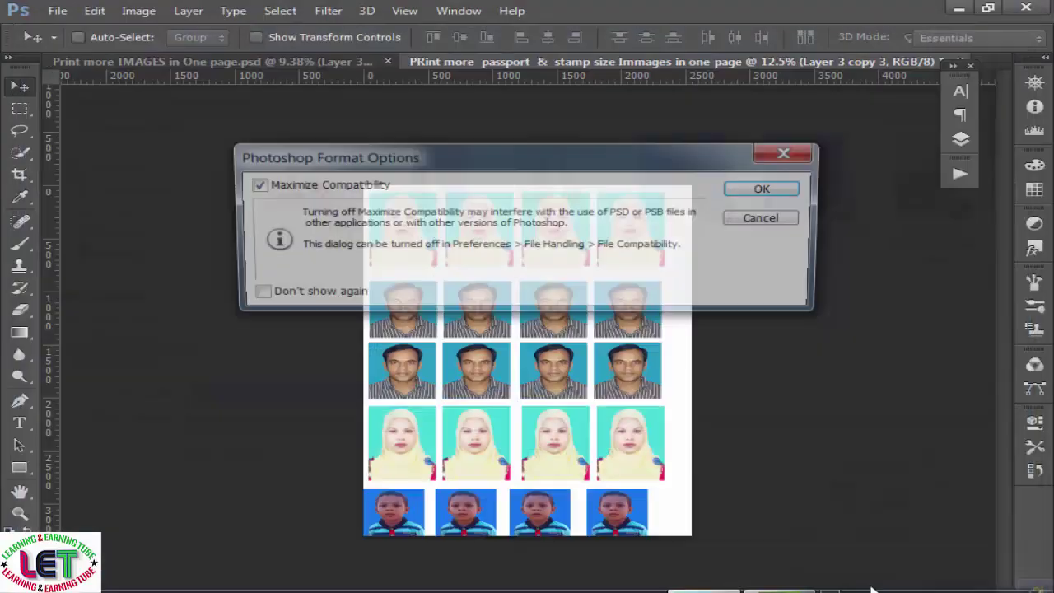
{"action": "left_click", "coordinate": [767, 190]}
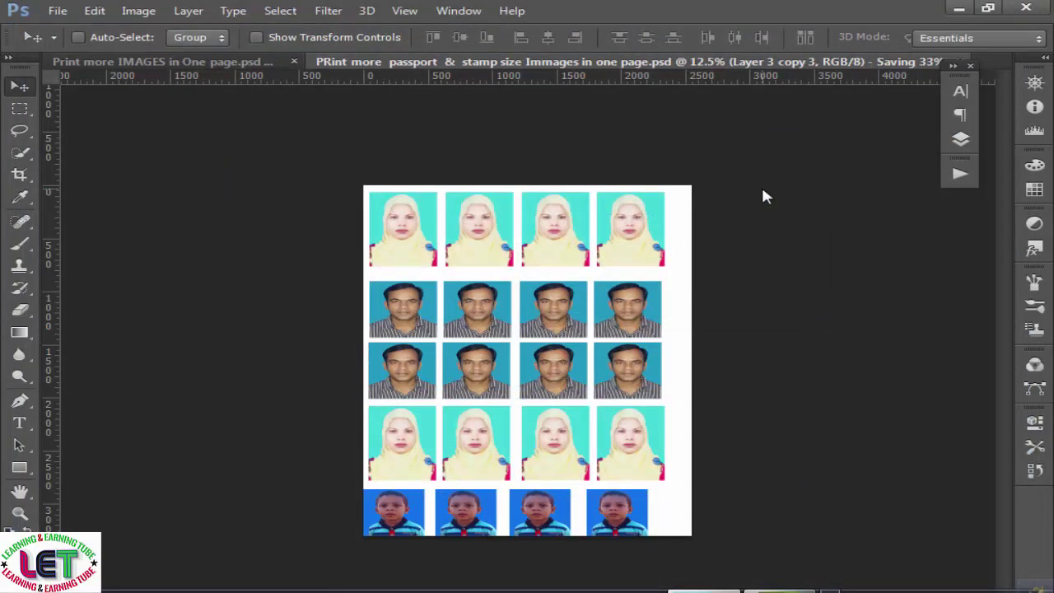